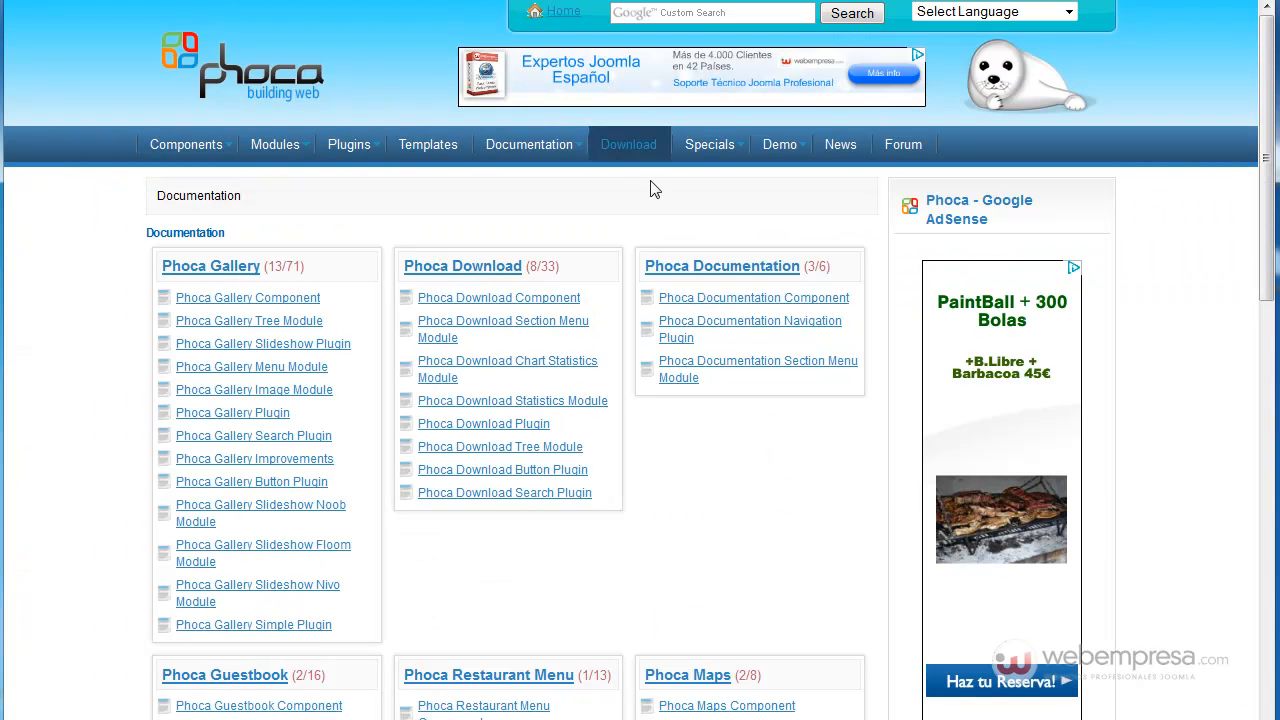
- Review the Phoca documentation listing and the Phoca Documentation page in the Joomla! Extensions Directory, including its compatibility and reviews
{"action": "scroll", "coordinate": [686, 262], "scroll_direction": "down", "scroll_amount": 3}
{"action": "scroll", "coordinate": [686, 261], "scroll_direction": "down", "scroll_amount": 1}
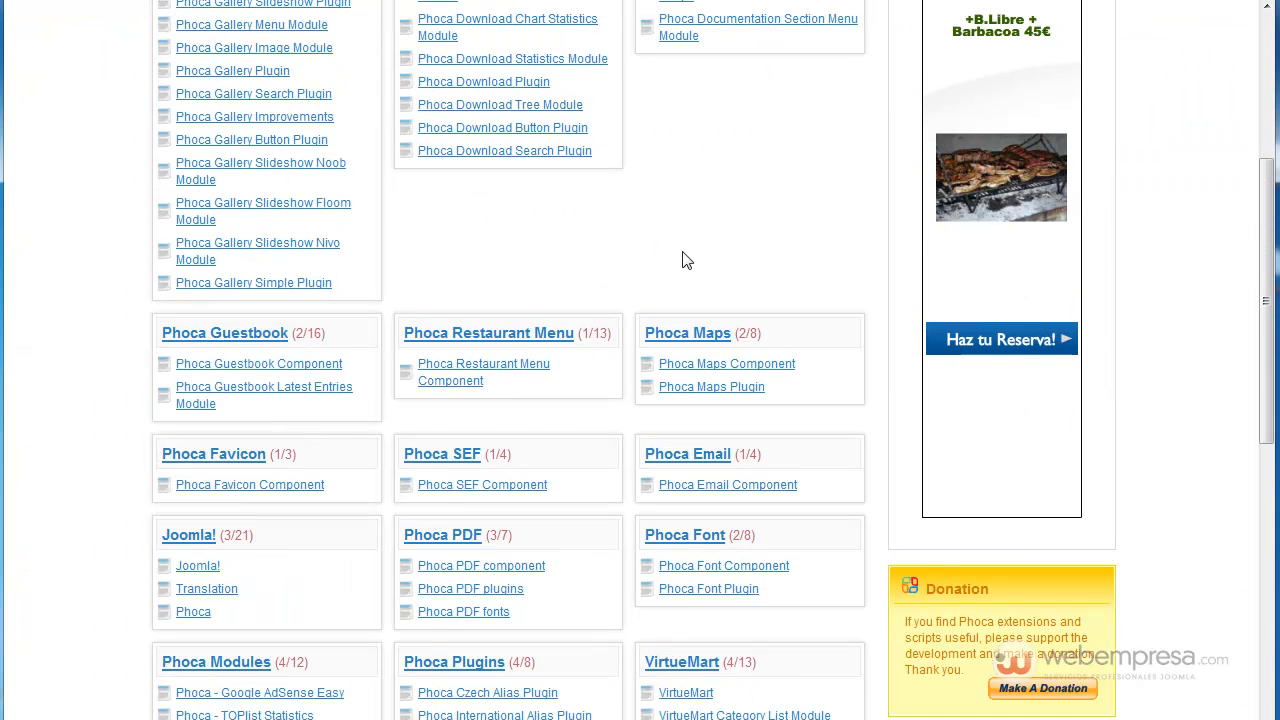
{"action": "scroll", "coordinate": [686, 261], "scroll_direction": "down", "scroll_amount": 1}
{"action": "scroll", "coordinate": [686, 261], "scroll_direction": "up", "scroll_amount": 1}
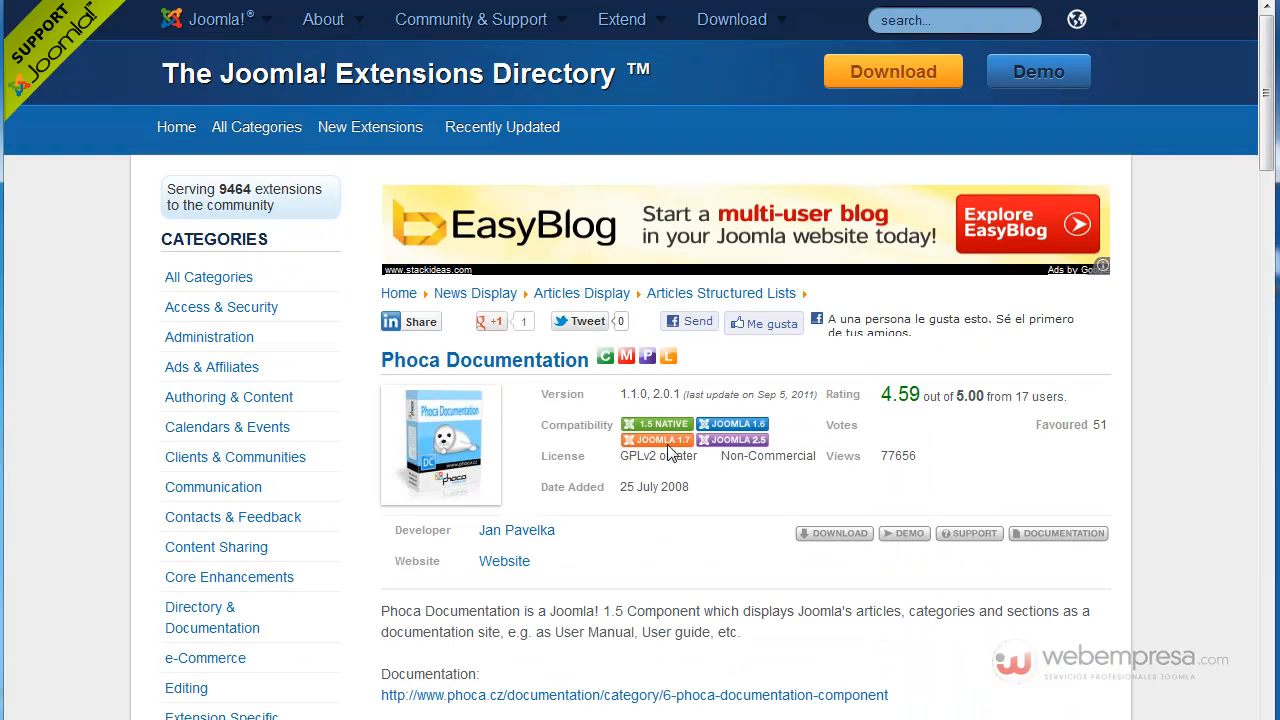
{"action": "scroll", "coordinate": [862, 430], "scroll_direction": "down", "scroll_amount": 9}
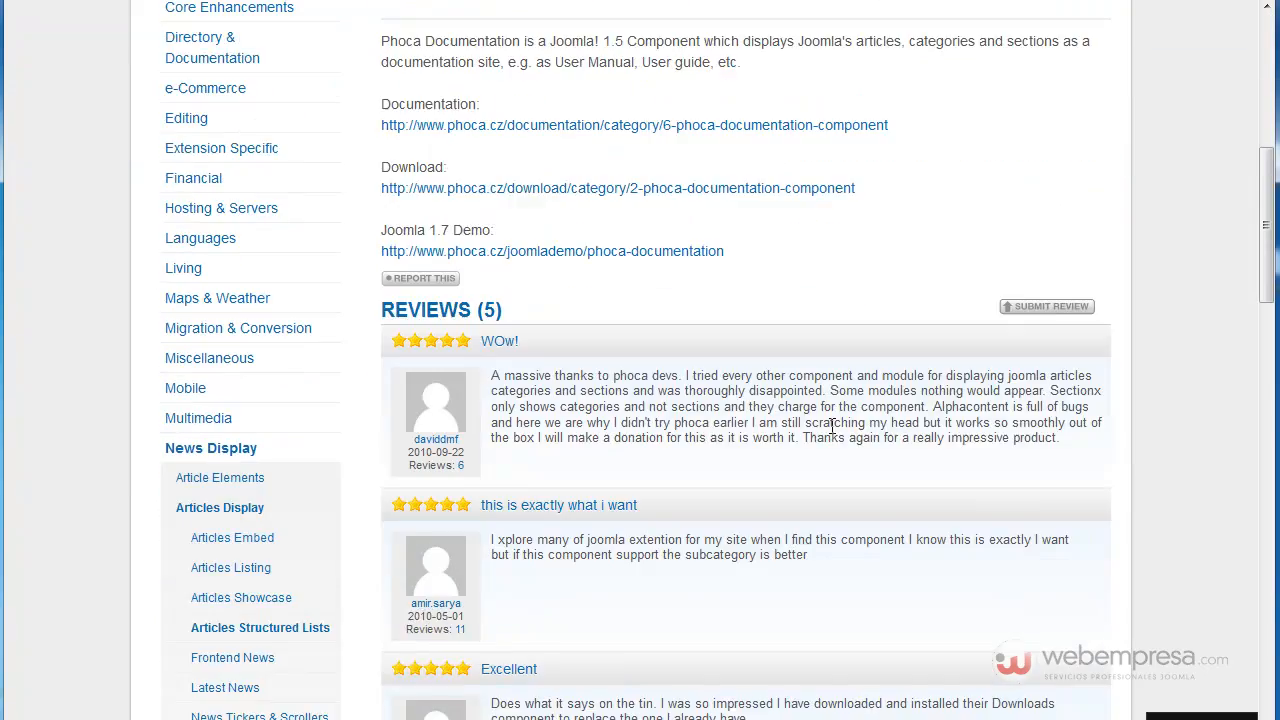
{"action": "scroll", "coordinate": [815, 435], "scroll_direction": "down", "scroll_amount": 2}
{"action": "scroll", "coordinate": [815, 435], "scroll_direction": "up", "scroll_amount": 11}
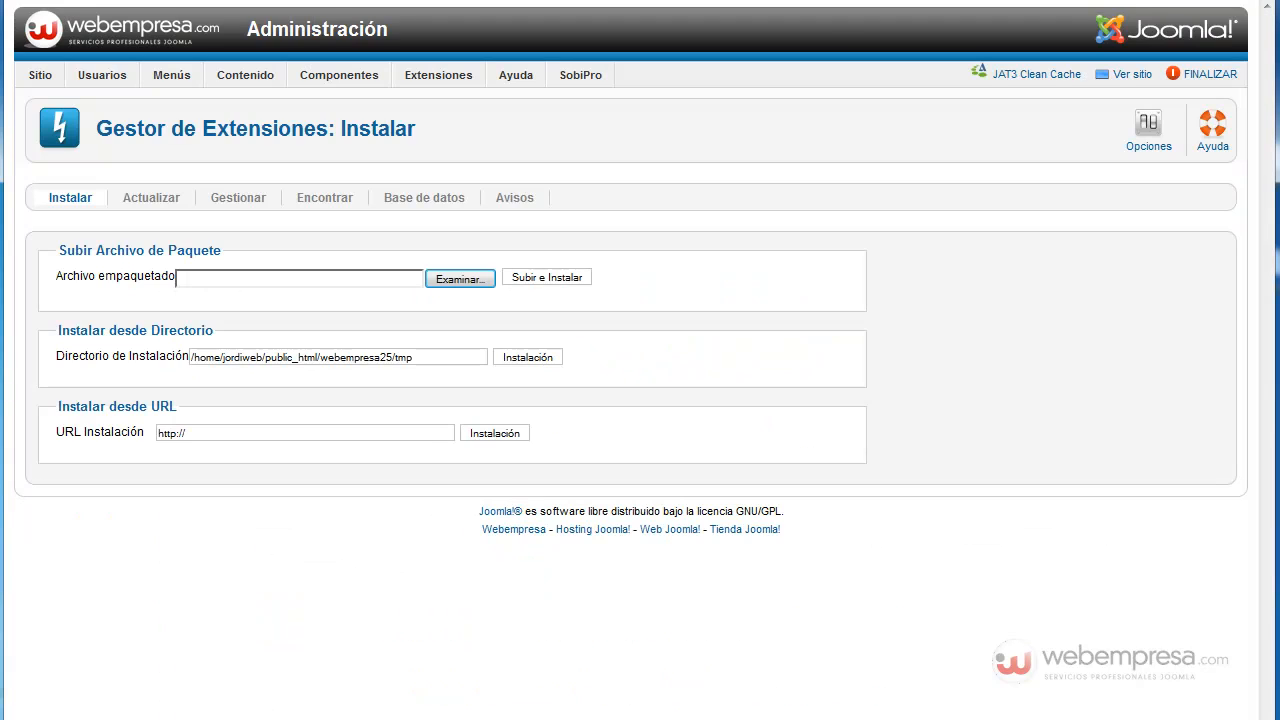
- Upload the package com_phocadocumentation_v2.0.3.zip in the Joomla extension manager and complete it as a new install
{"action": "left_click", "coordinate": [458, 279]}
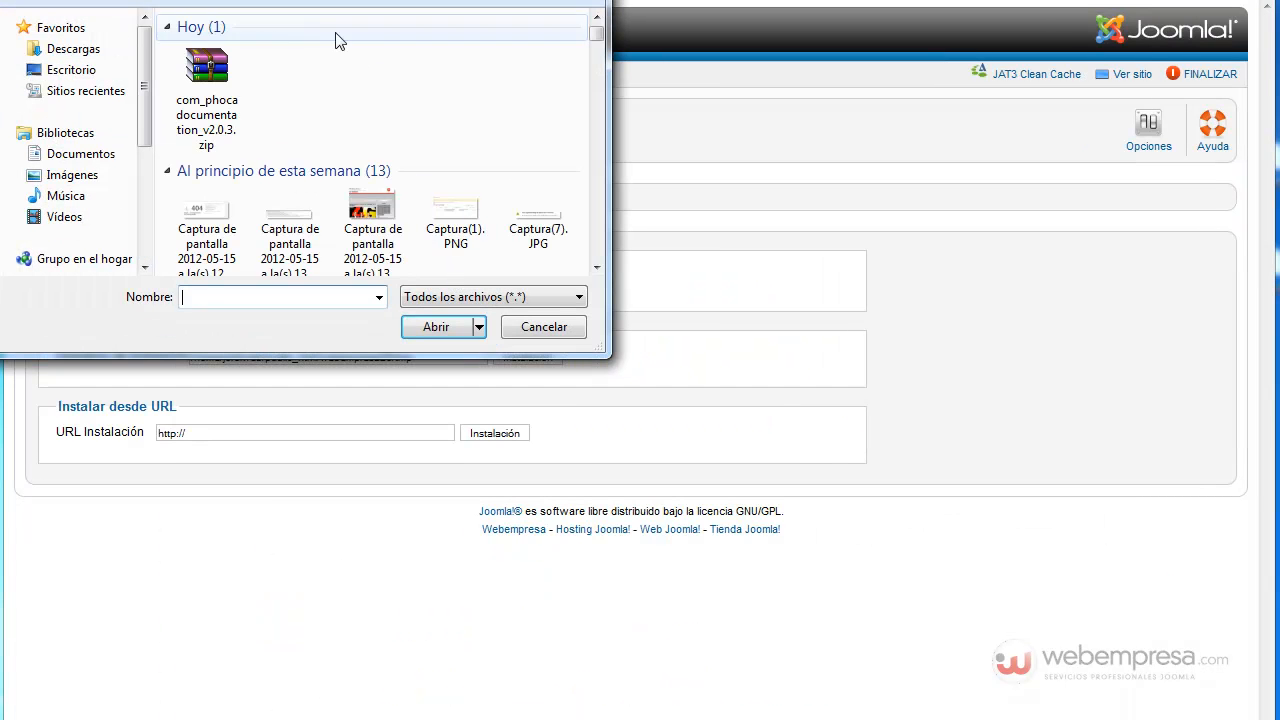
{"action": "left_click", "coordinate": [210, 76]}
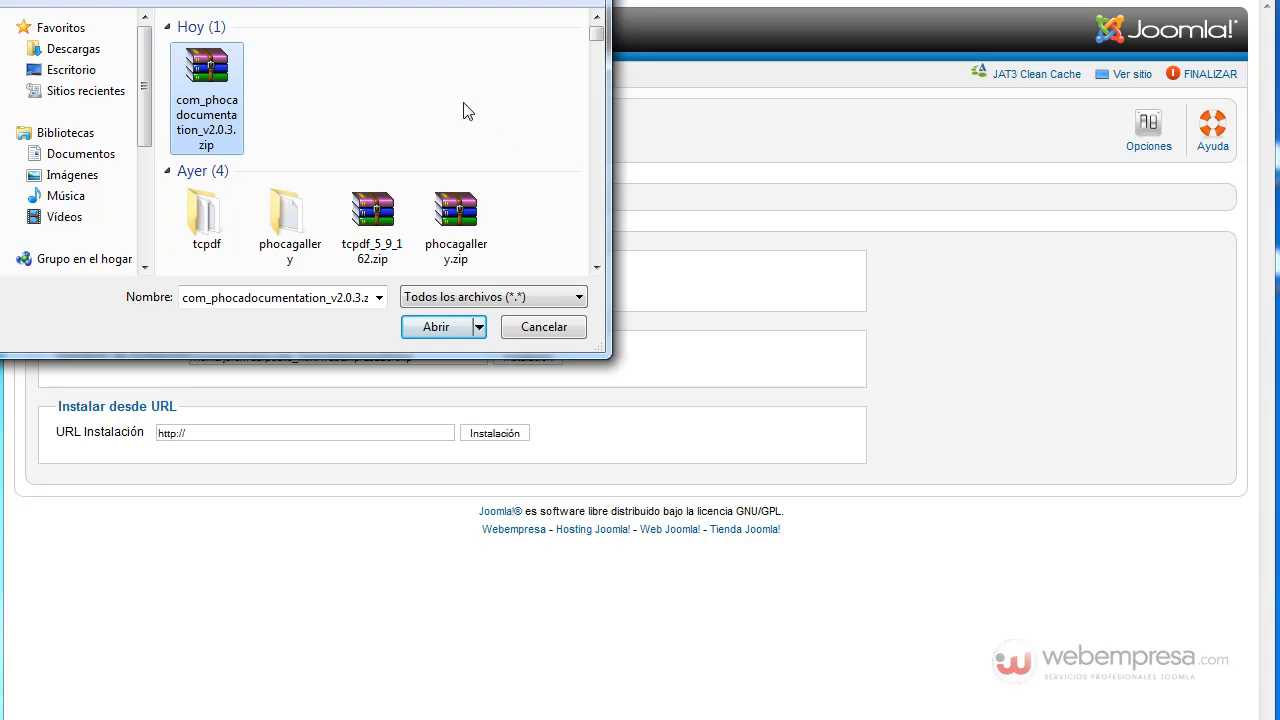
{"action": "left_click", "coordinate": [445, 328]}
{"action": "left_click", "coordinate": [549, 289]}
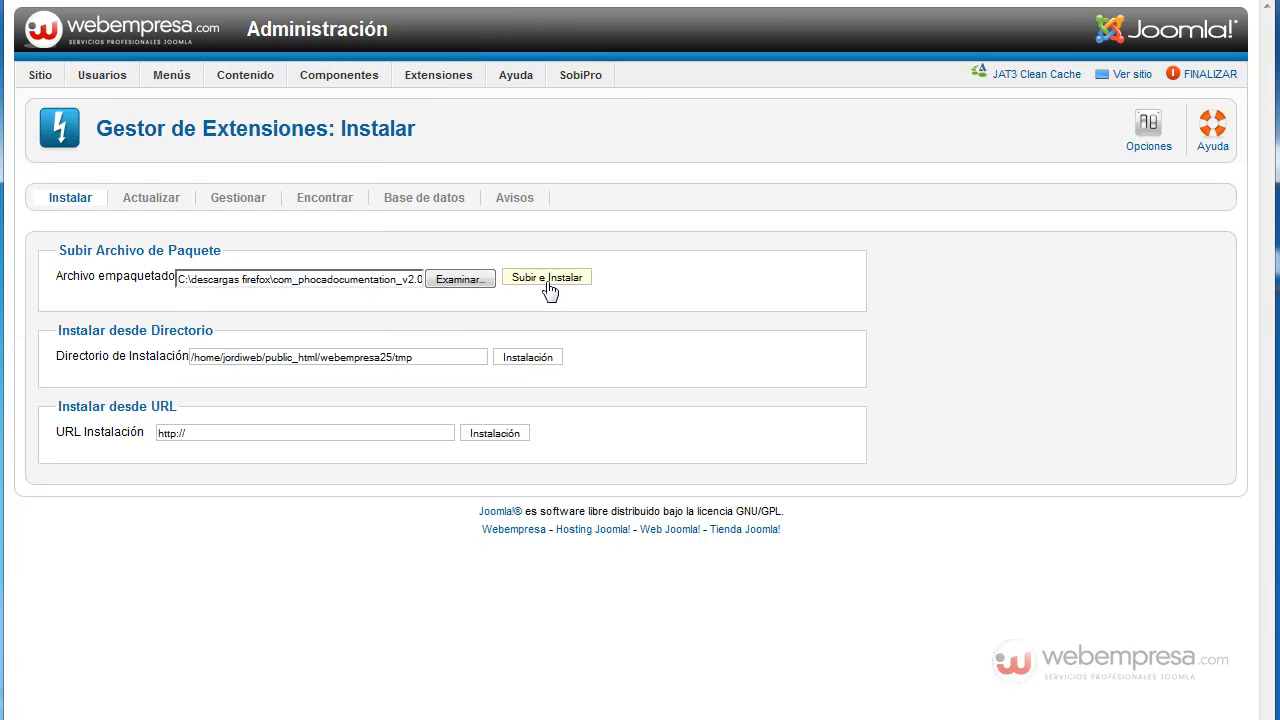
{"action": "scroll", "coordinate": [600, 369], "scroll_direction": "down", "scroll_amount": 3}
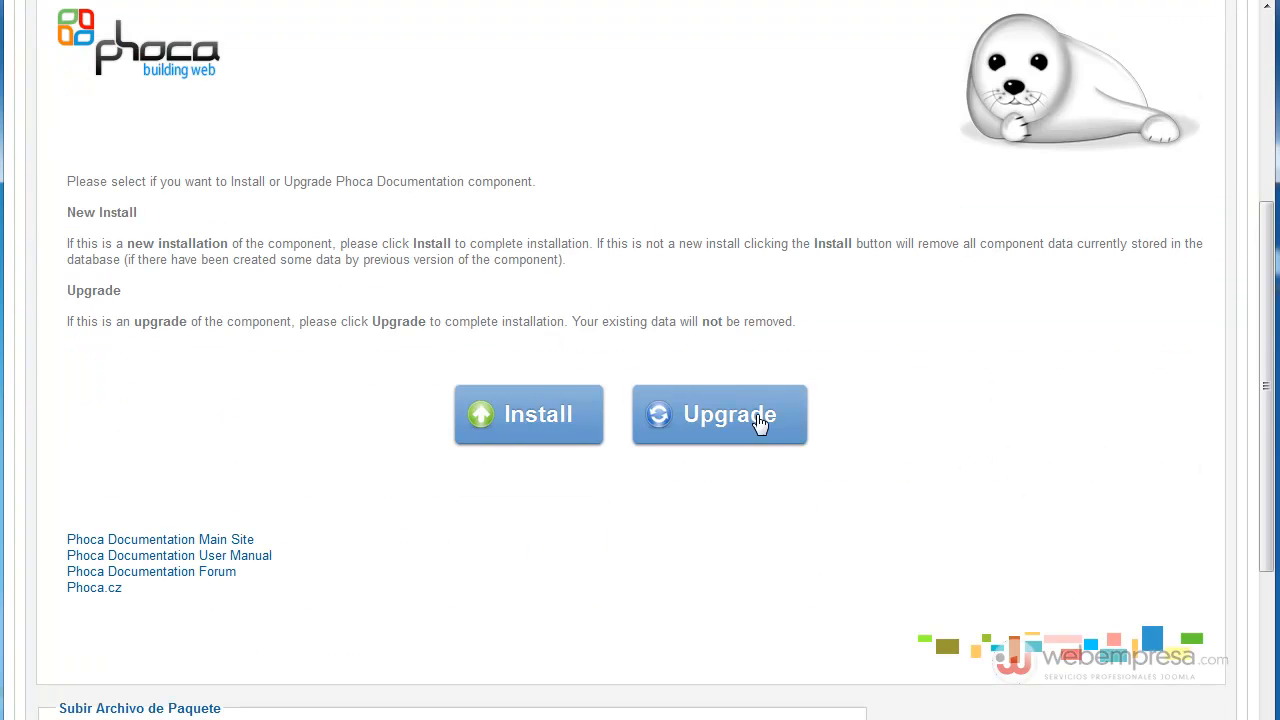
{"action": "left_click", "coordinate": [538, 425]}
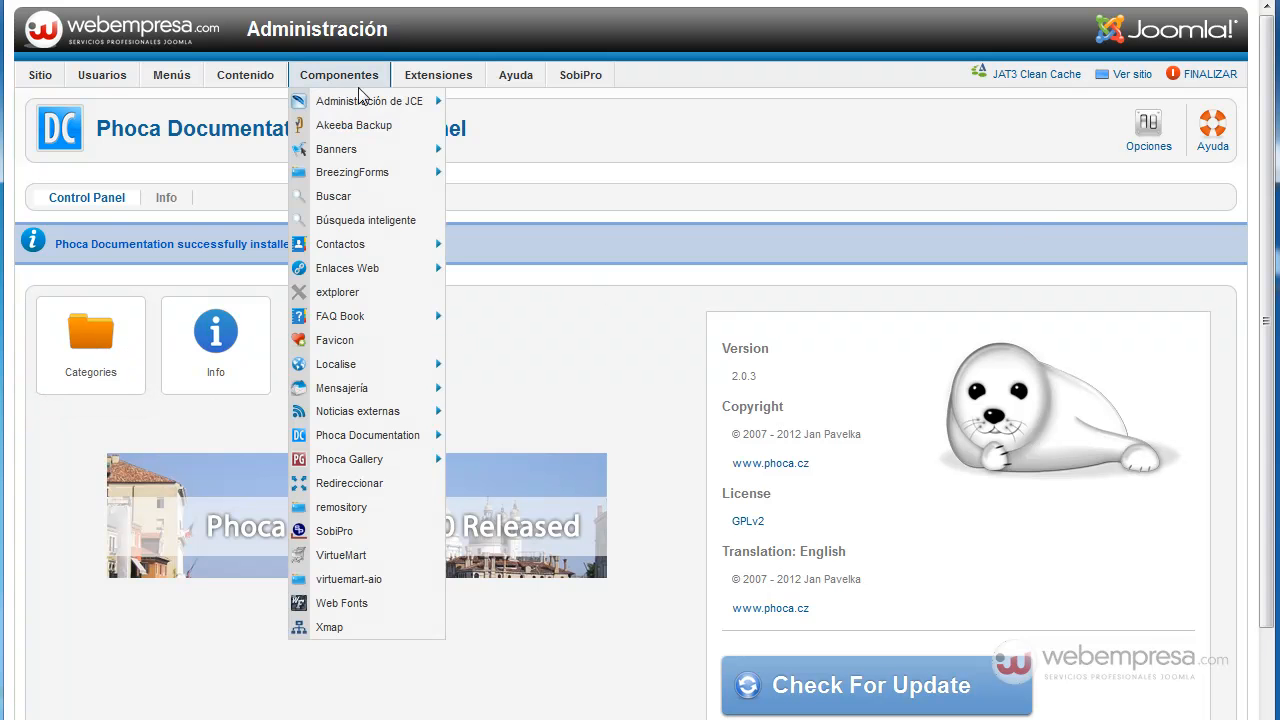
- Start a new item in Menu Principal with the Phoca Documentation type List of Categories
{"action": "mouse_move", "coordinate": [203, 86]}
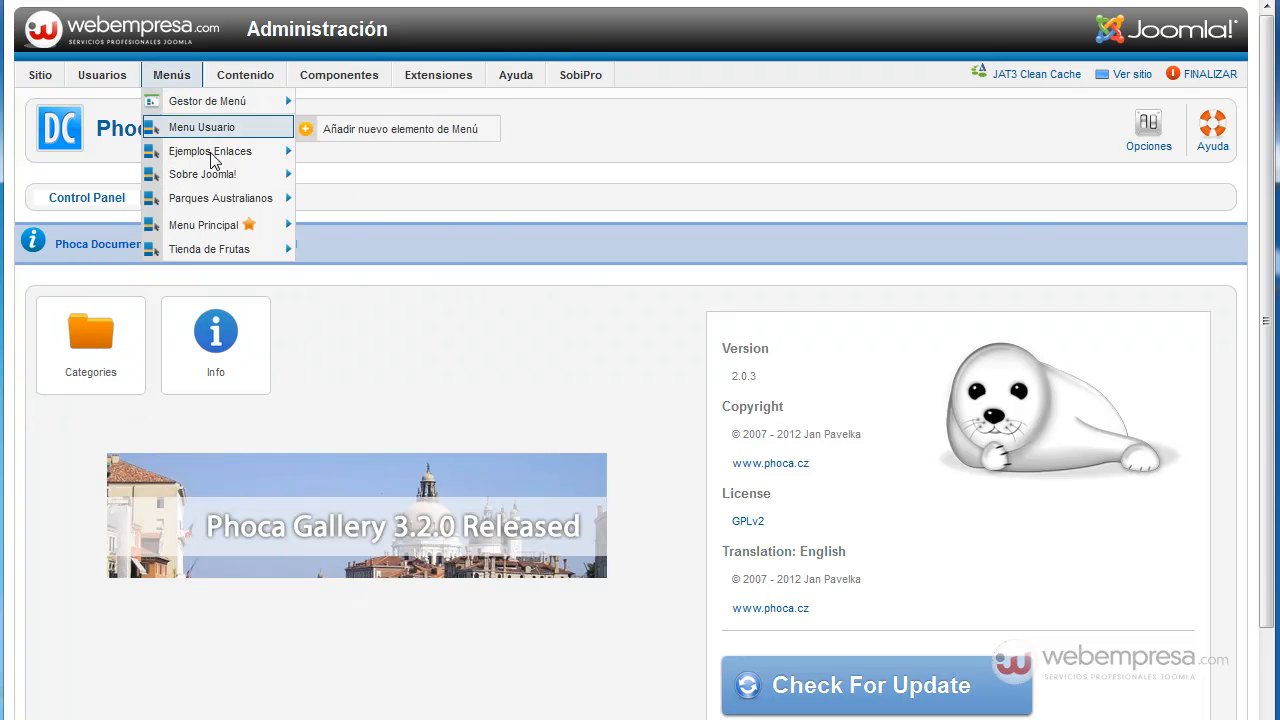
{"action": "left_click", "coordinate": [228, 234]}
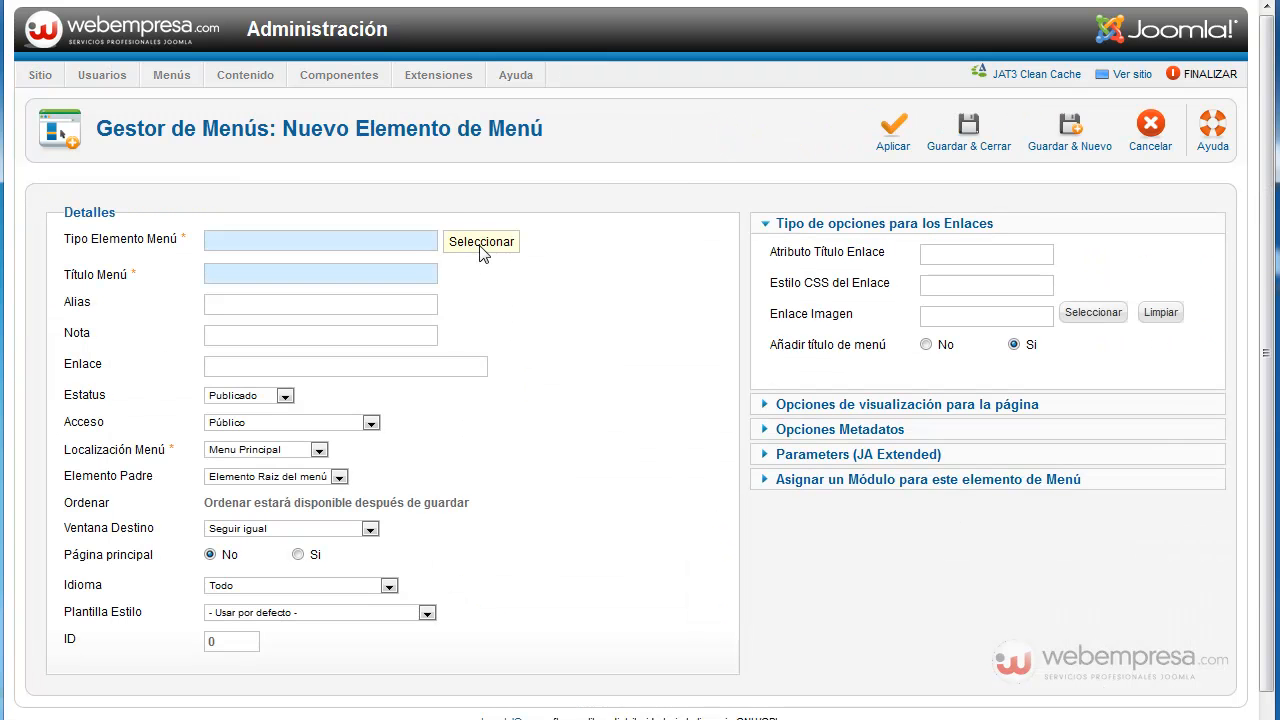
{"action": "left_click", "coordinate": [480, 250]}
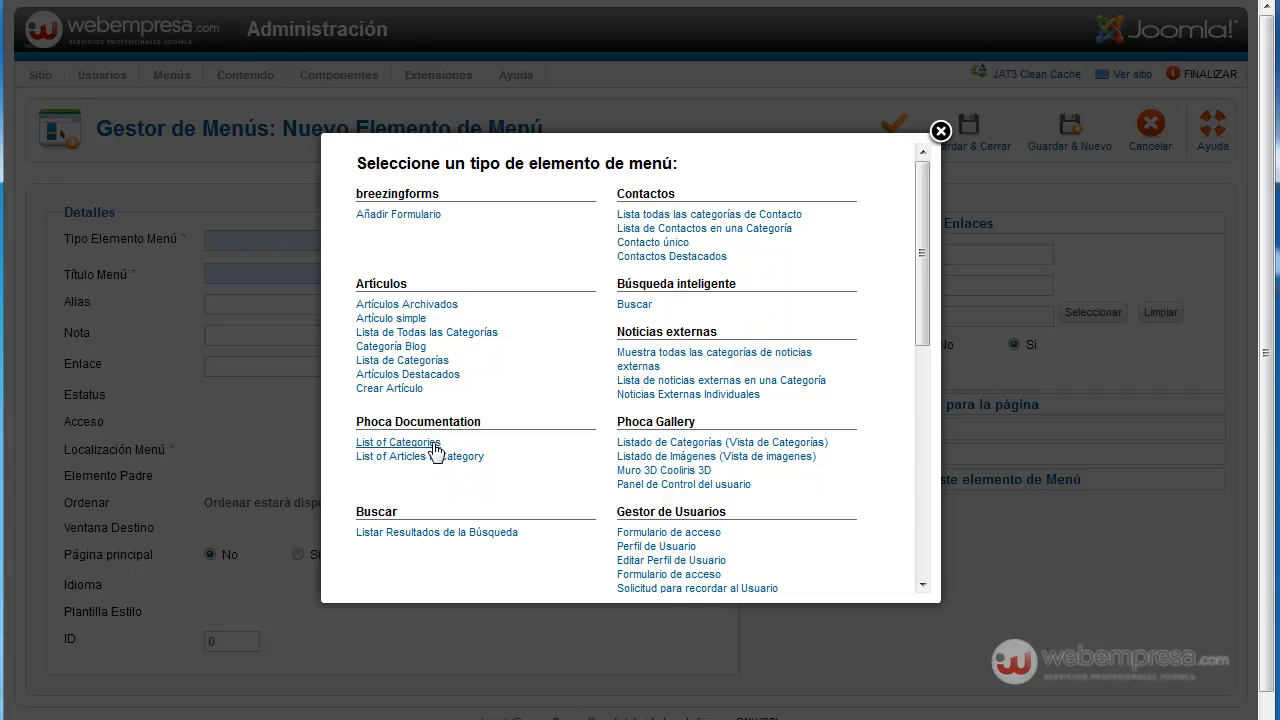
{"action": "left_click", "coordinate": [398, 443]}
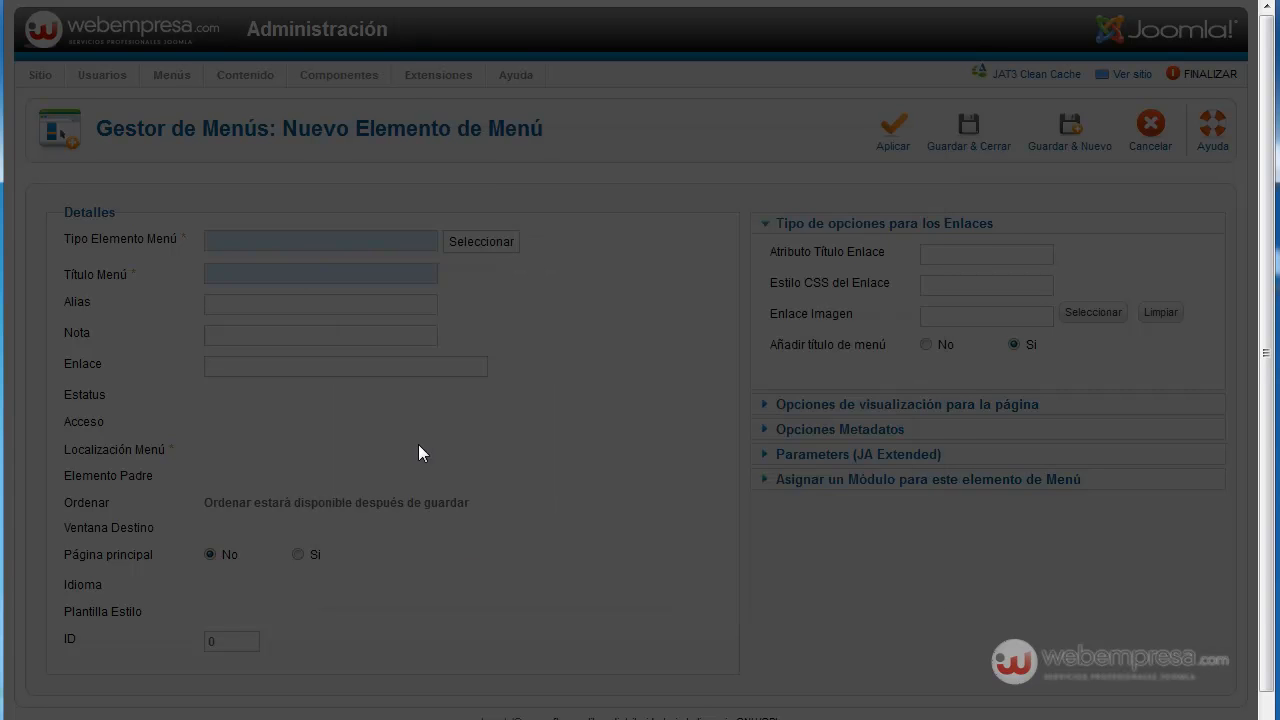
- Title the menu item "Documentación", save and close it, and open its page on the site
{"action": "left_click", "coordinate": [343, 278]}
{"action": "type", "text": "Docu"}
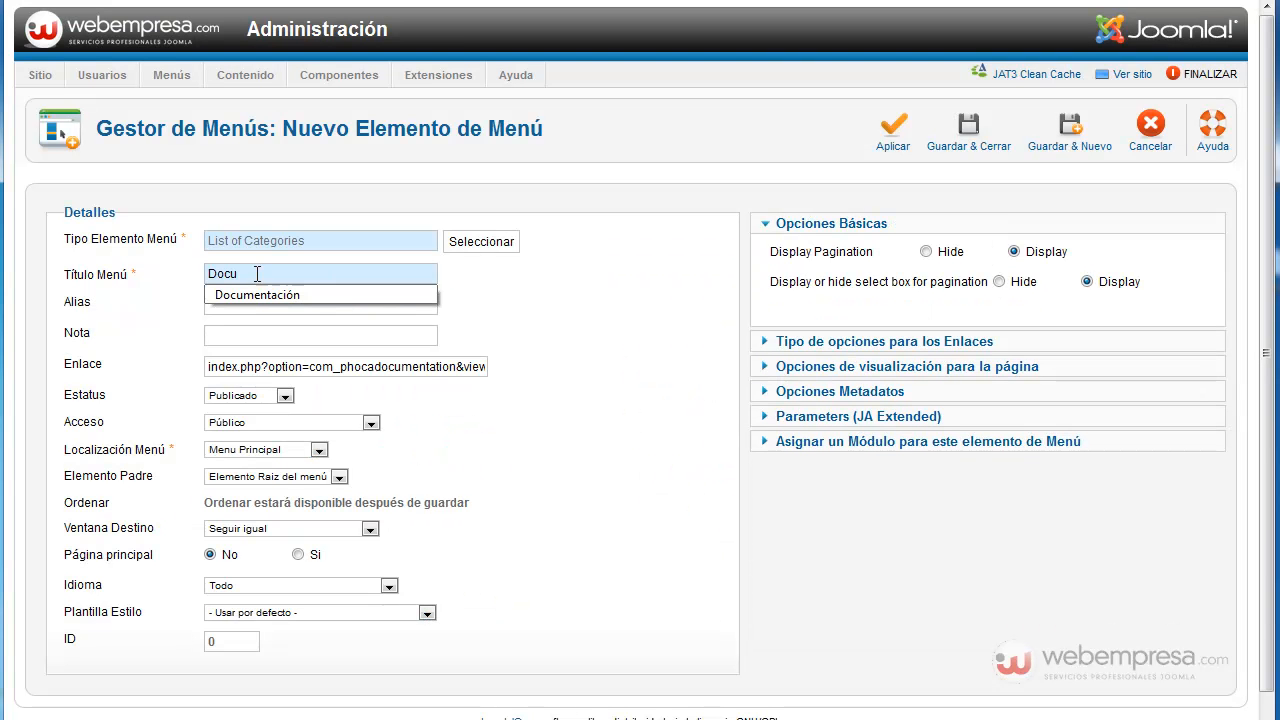
{"action": "left_click", "coordinate": [339, 295]}
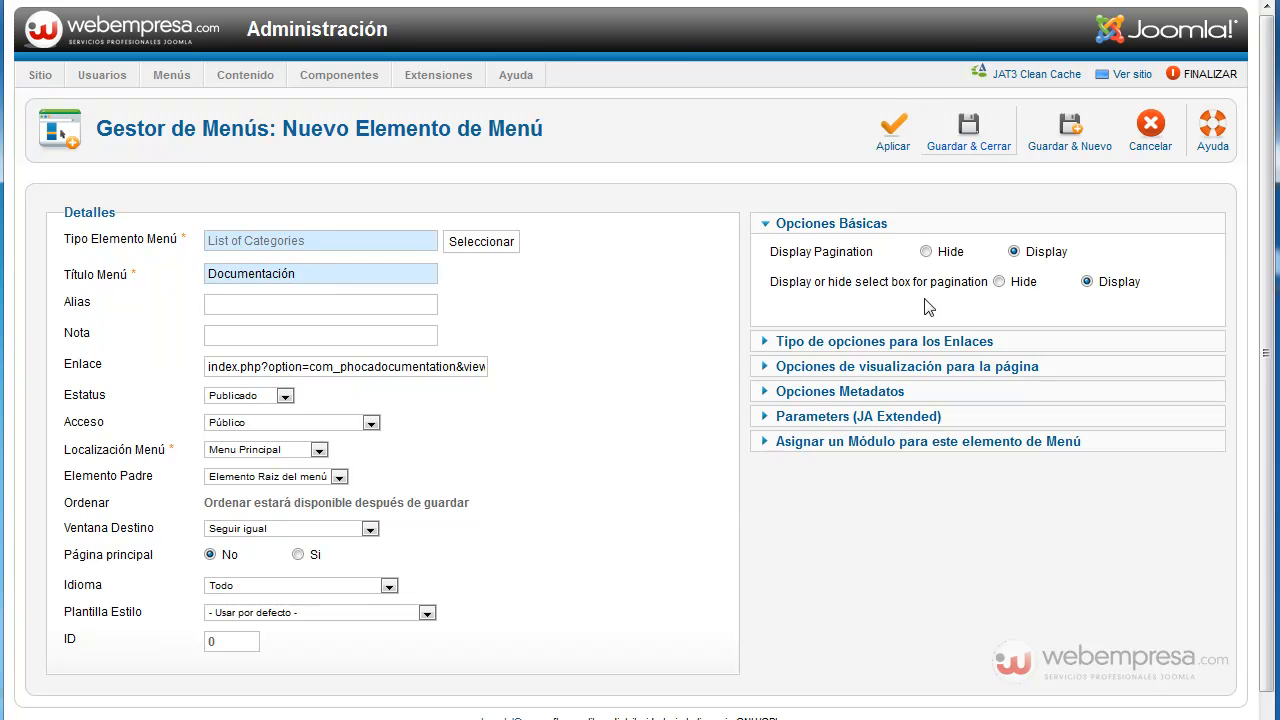
{"action": "left_click", "coordinate": [969, 135]}
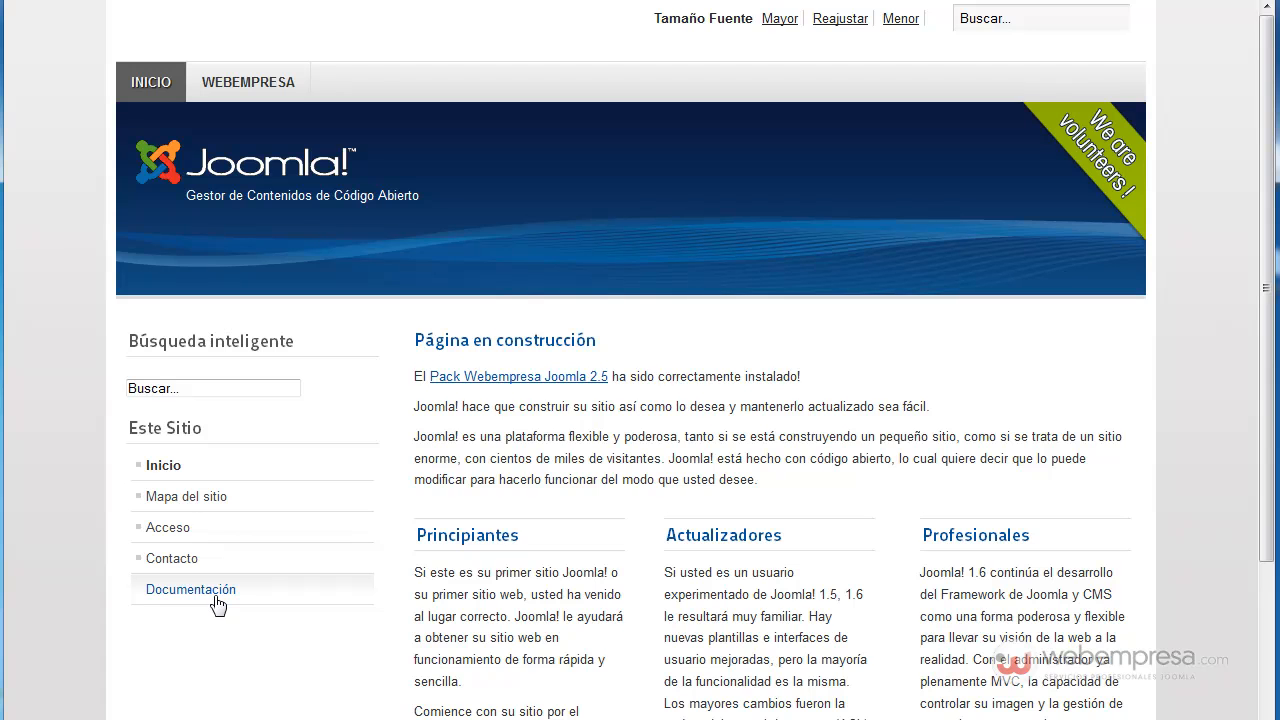
{"action": "left_click", "coordinate": [215, 598]}
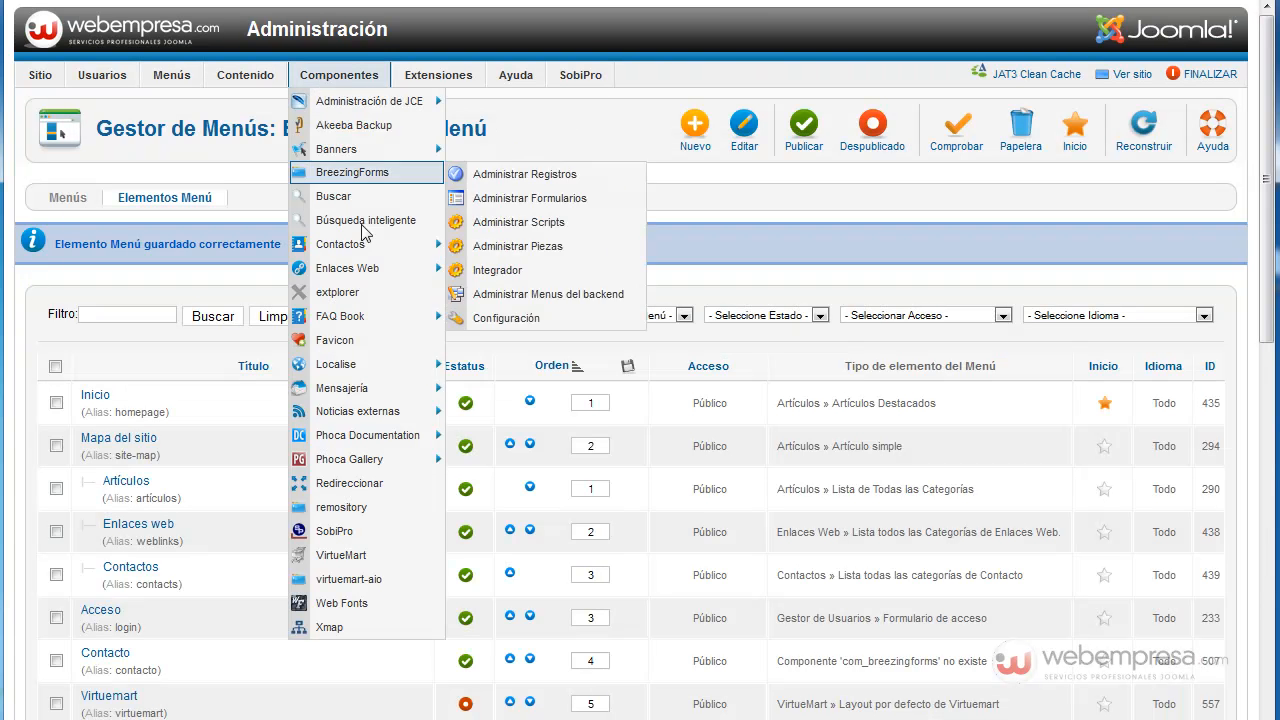
- Review the article categories used by Phoca Documentation and where categories are managed under the site content
{"action": "mouse_move", "coordinate": [352, 467]}
{"action": "mouse_move", "coordinate": [354, 442]}
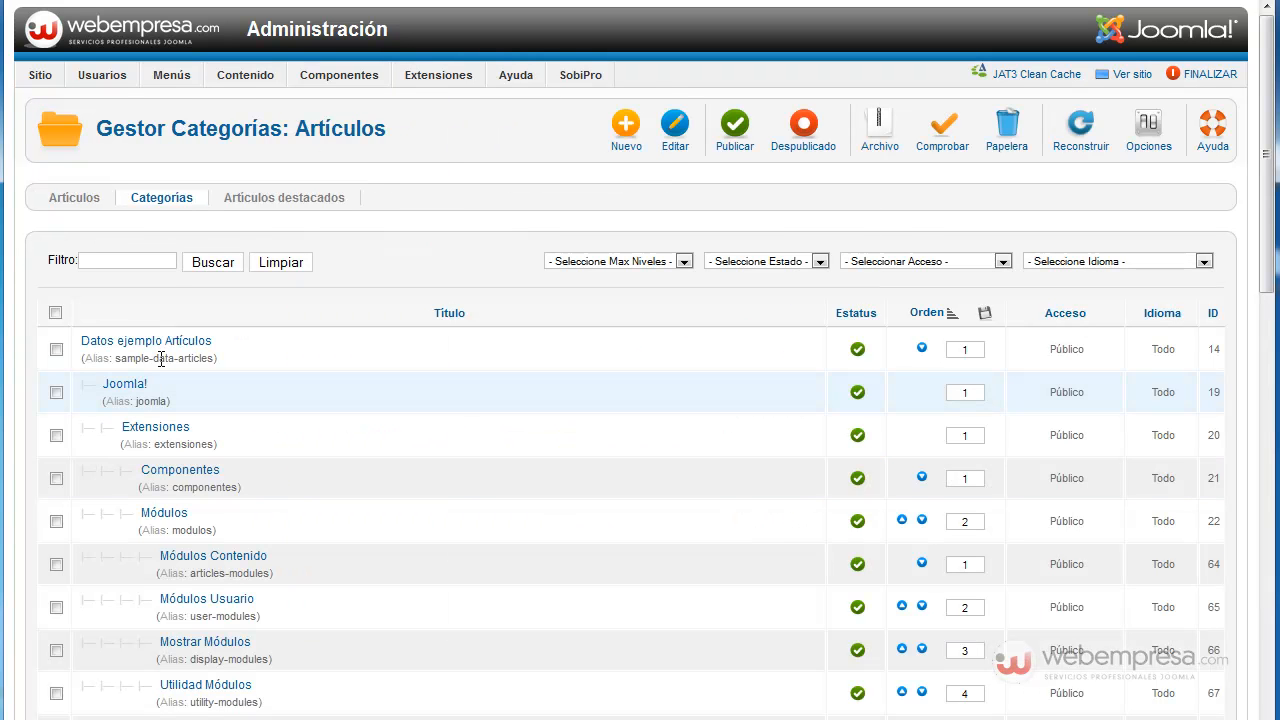
{"action": "mouse_move", "coordinate": [258, 82]}
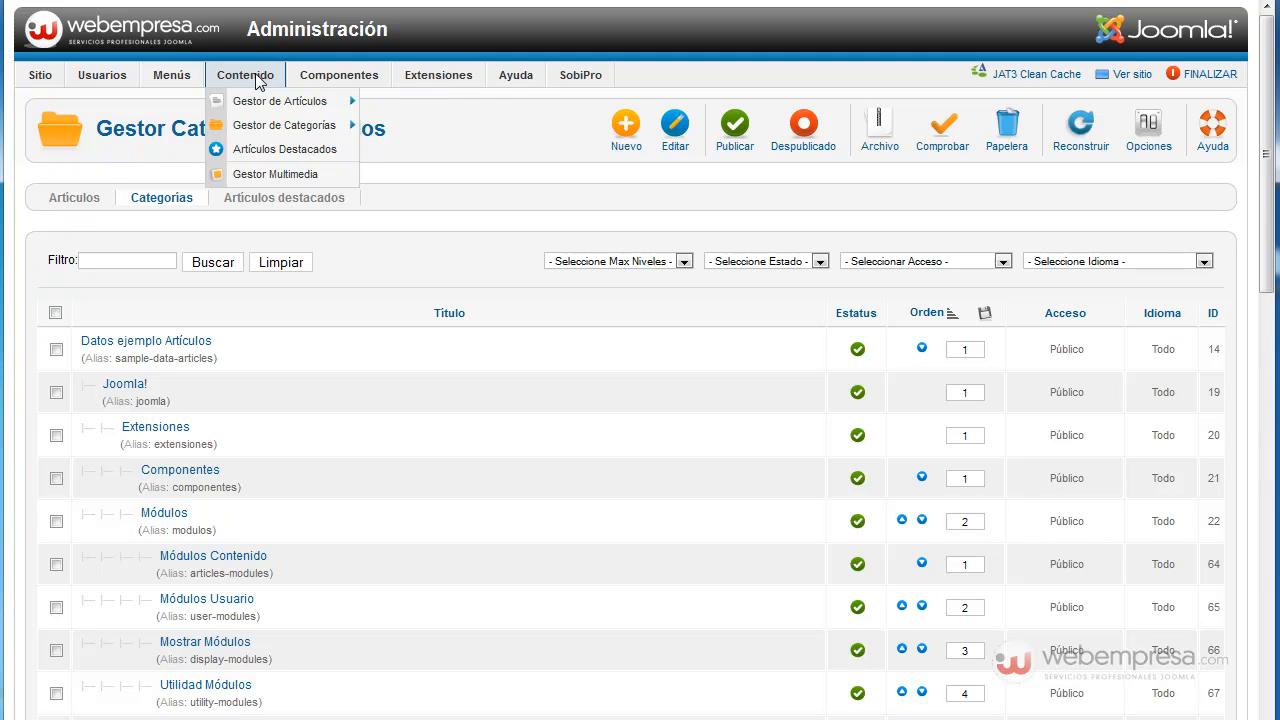
{"action": "mouse_move", "coordinate": [264, 133]}
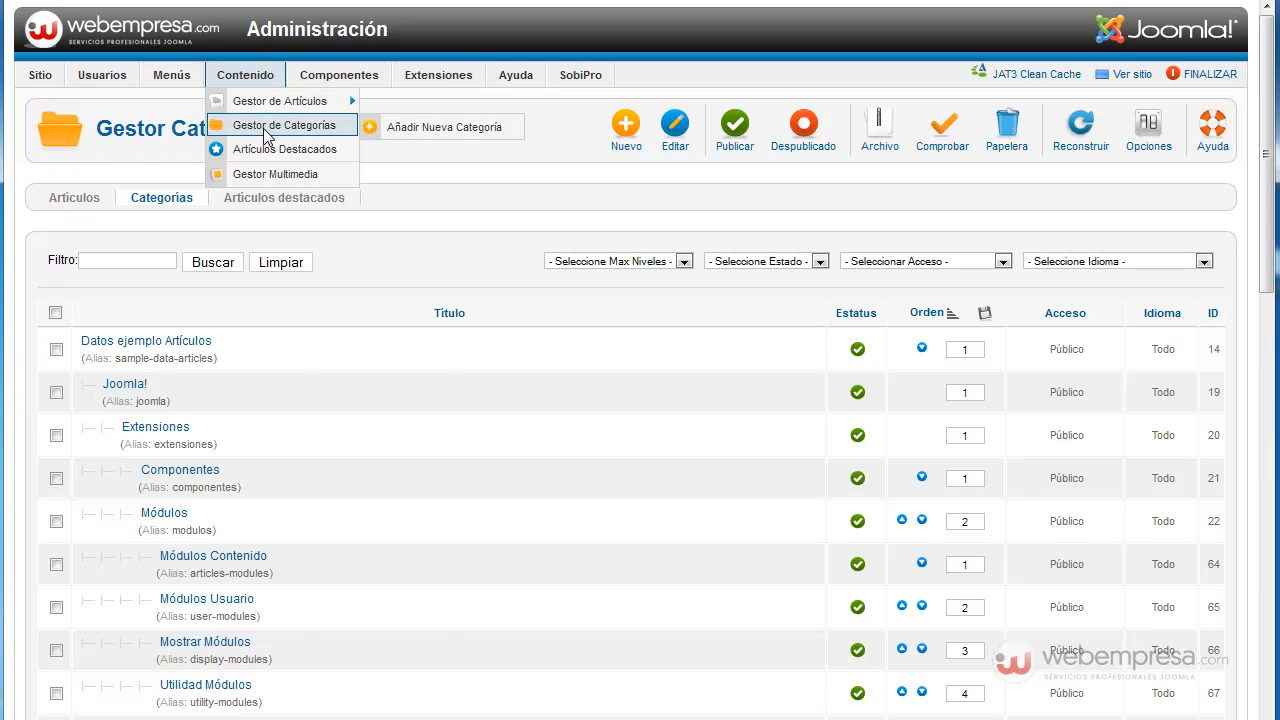
- Set Phoca Documentation's Categories View Description to "Manual de Usuario", apply it, check the Documentación page, and save and close the options
{"action": "mouse_move", "coordinate": [308, 80]}
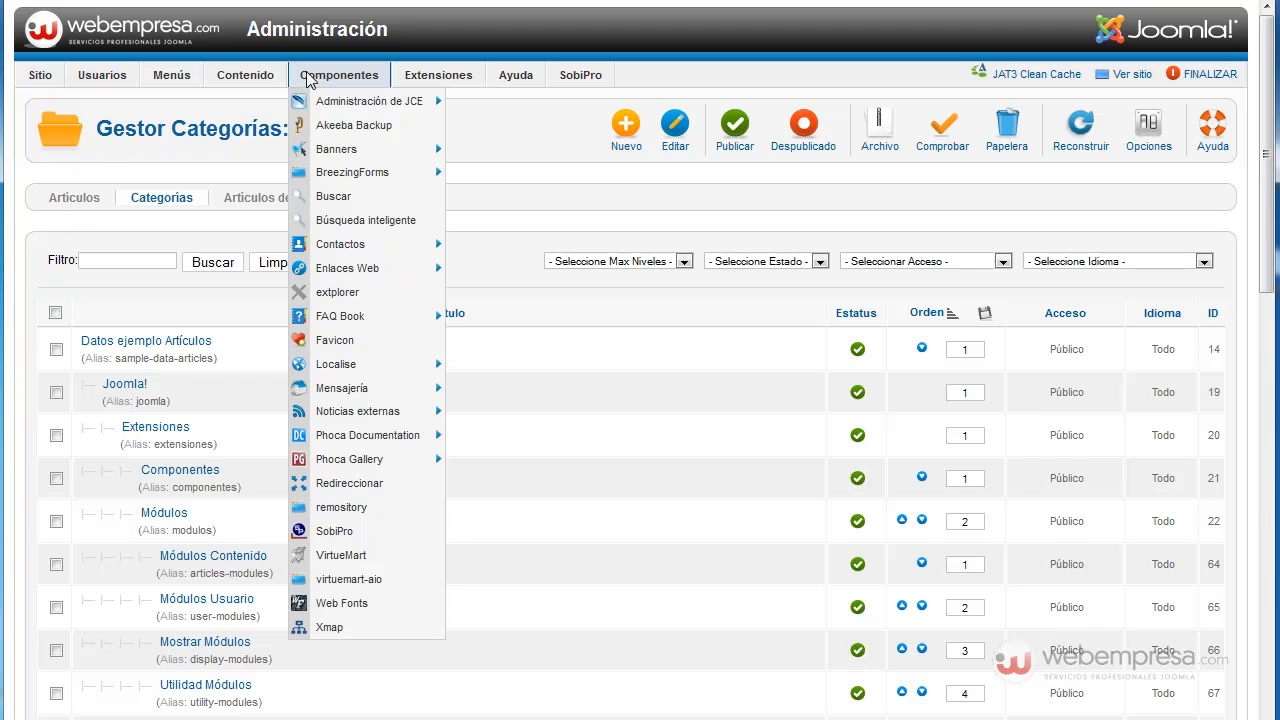
{"action": "mouse_move", "coordinate": [391, 446]}
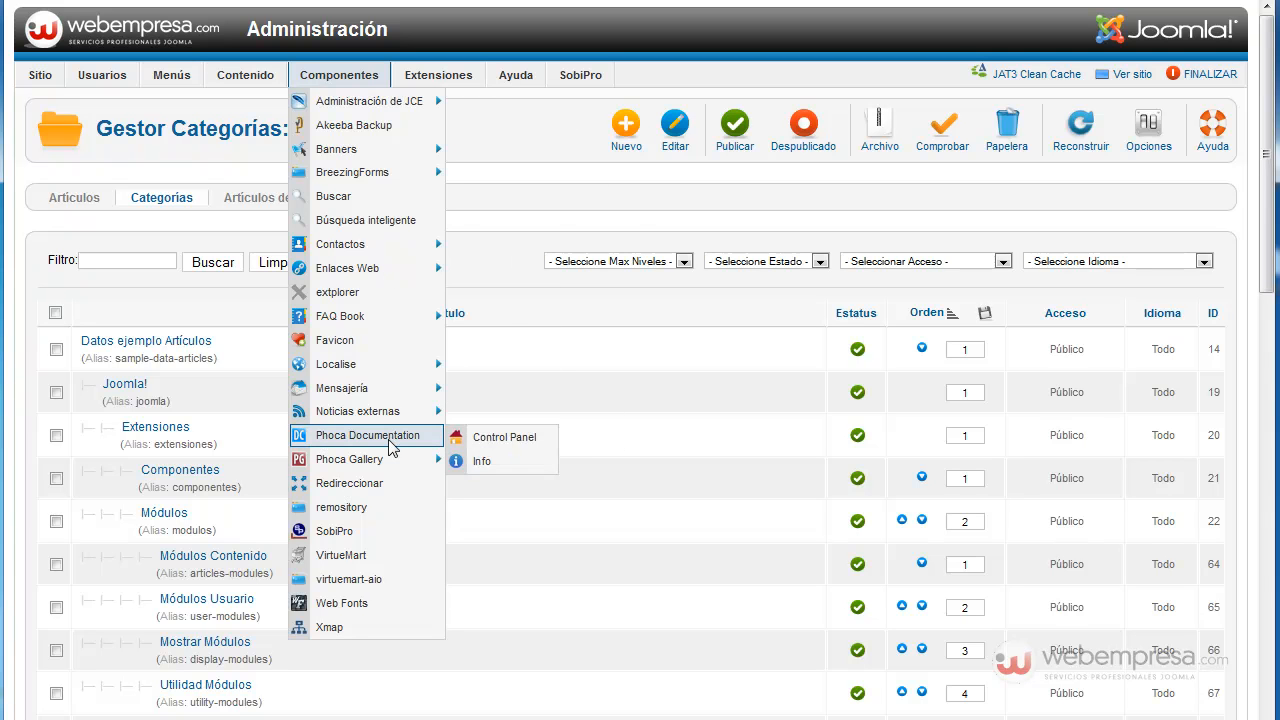
{"action": "left_click", "coordinate": [390, 442]}
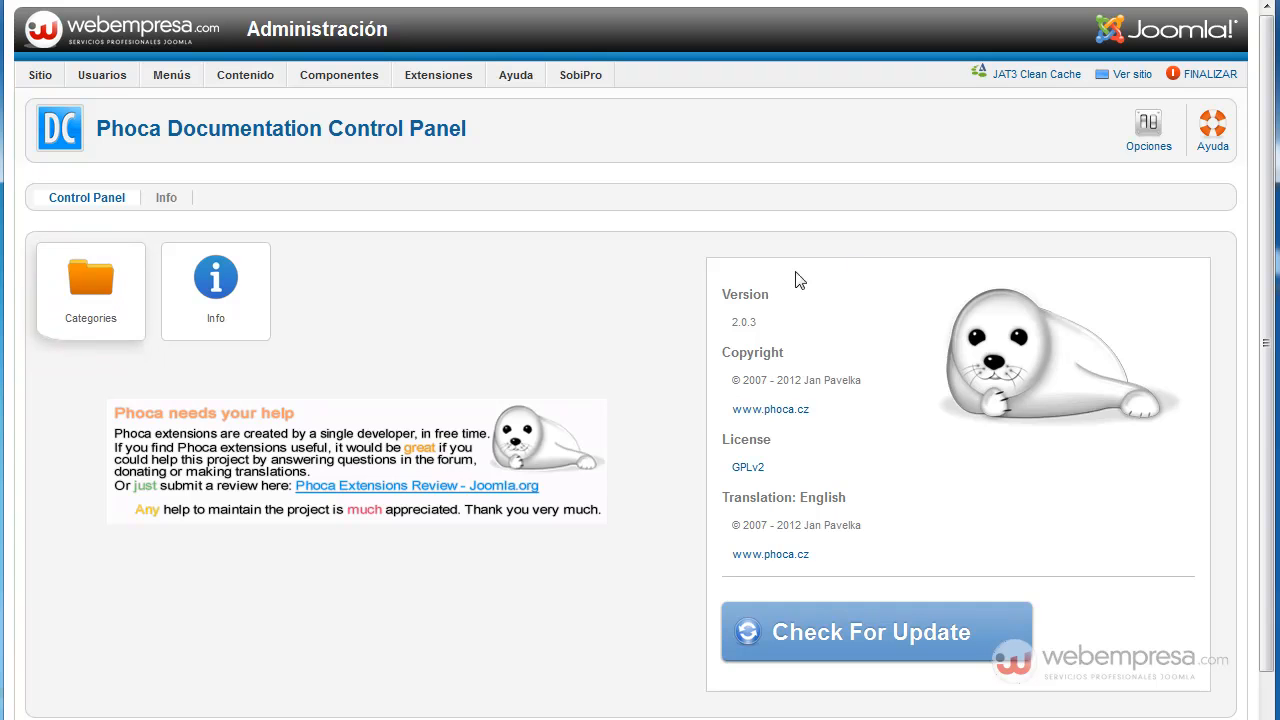
{"action": "left_click", "coordinate": [1155, 142]}
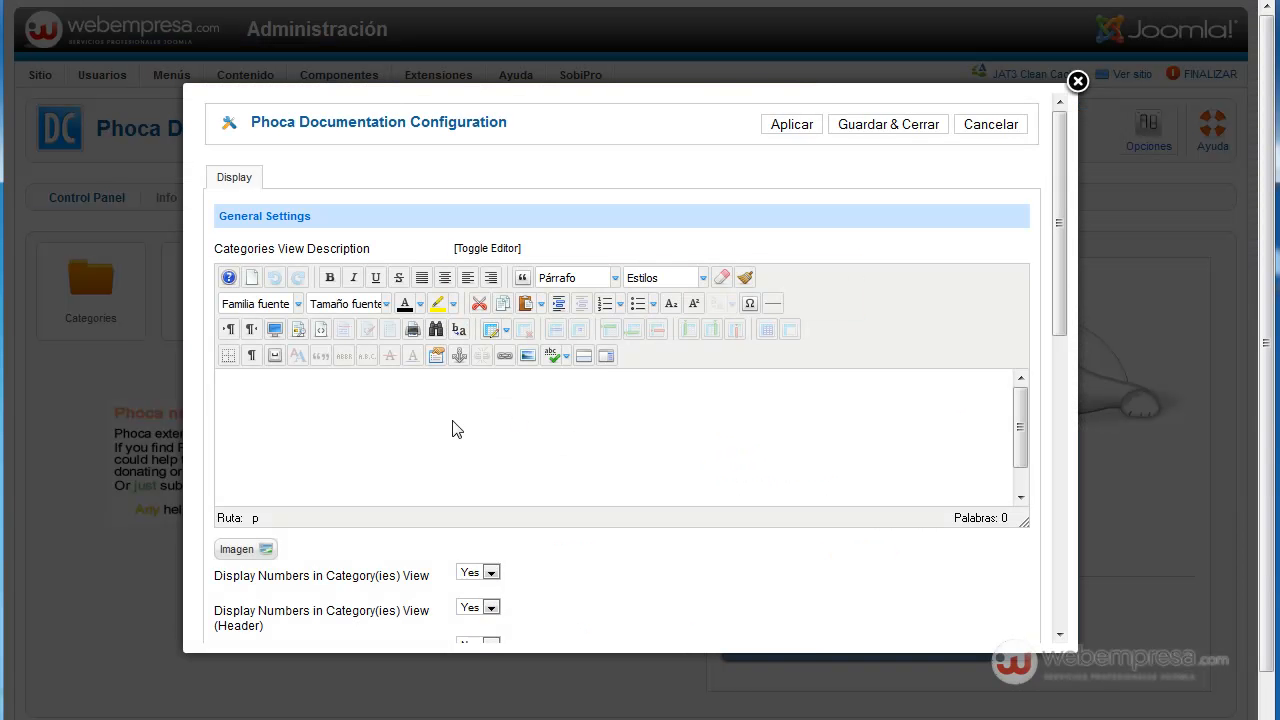
{"action": "left_click", "coordinate": [510, 424]}
{"action": "type", "text": "Manual de Usuario"}
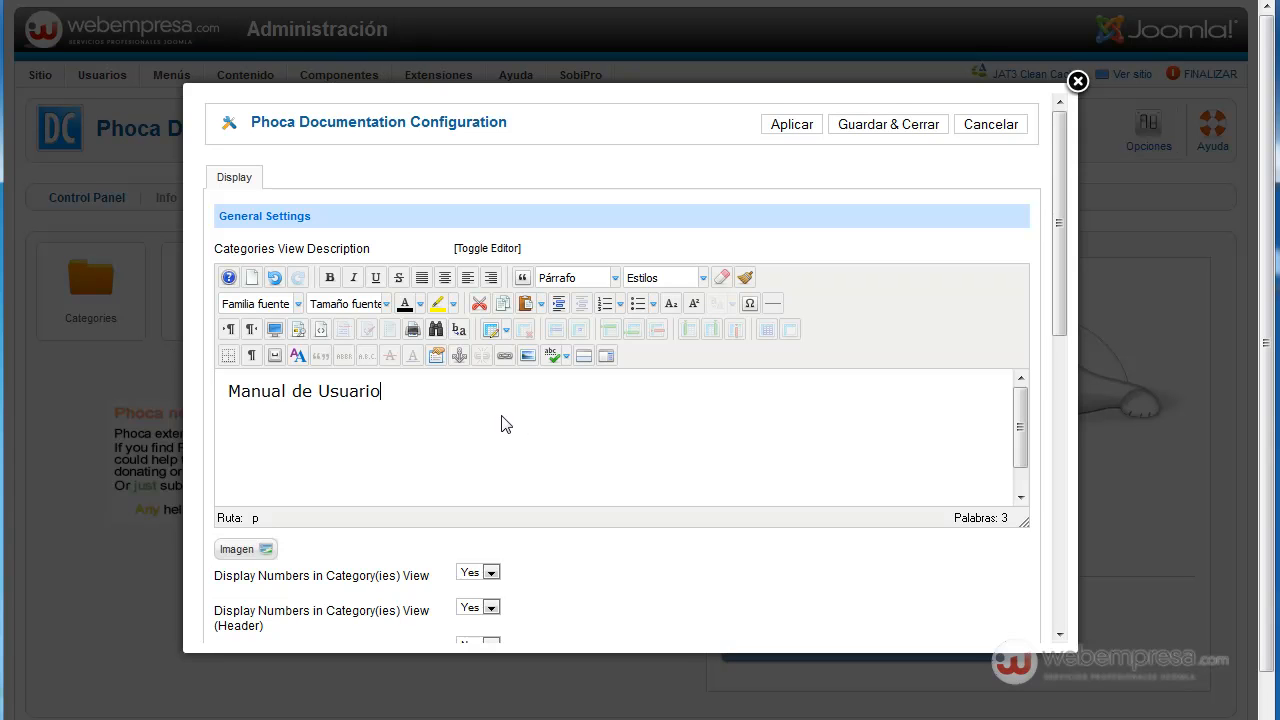
{"action": "left_click", "coordinate": [797, 130]}
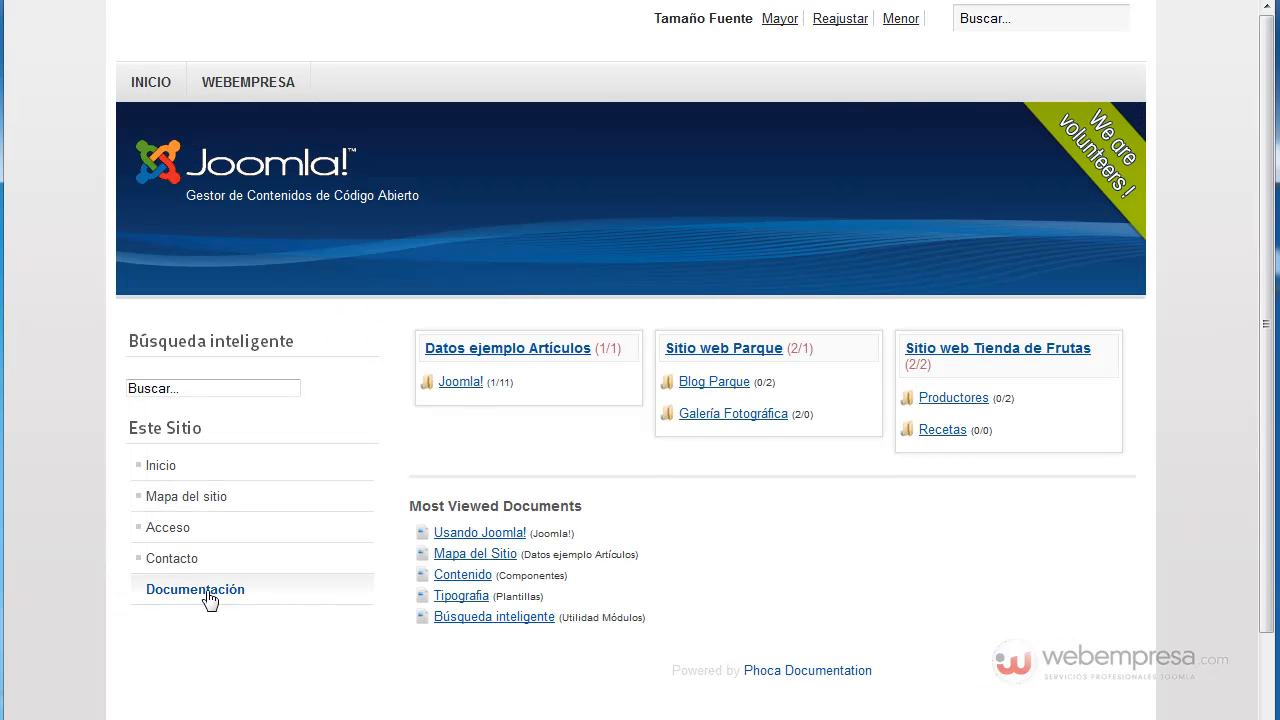
{"action": "left_click", "coordinate": [200, 590]}
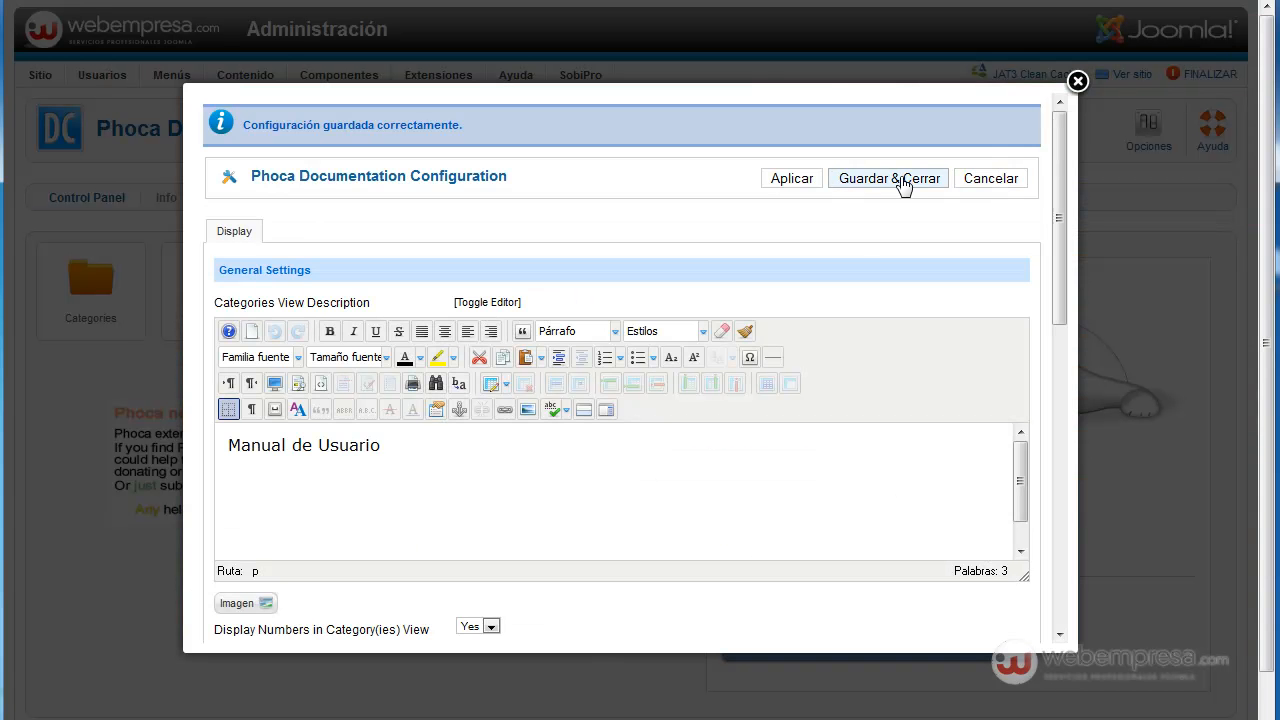
{"action": "left_click", "coordinate": [903, 180]}
- Set Mostrar Encabezado Página to Si for the Documentación item in Menu Principal, and save and close it
{"action": "mouse_move", "coordinate": [186, 82]}
{"action": "mouse_move", "coordinate": [187, 135]}
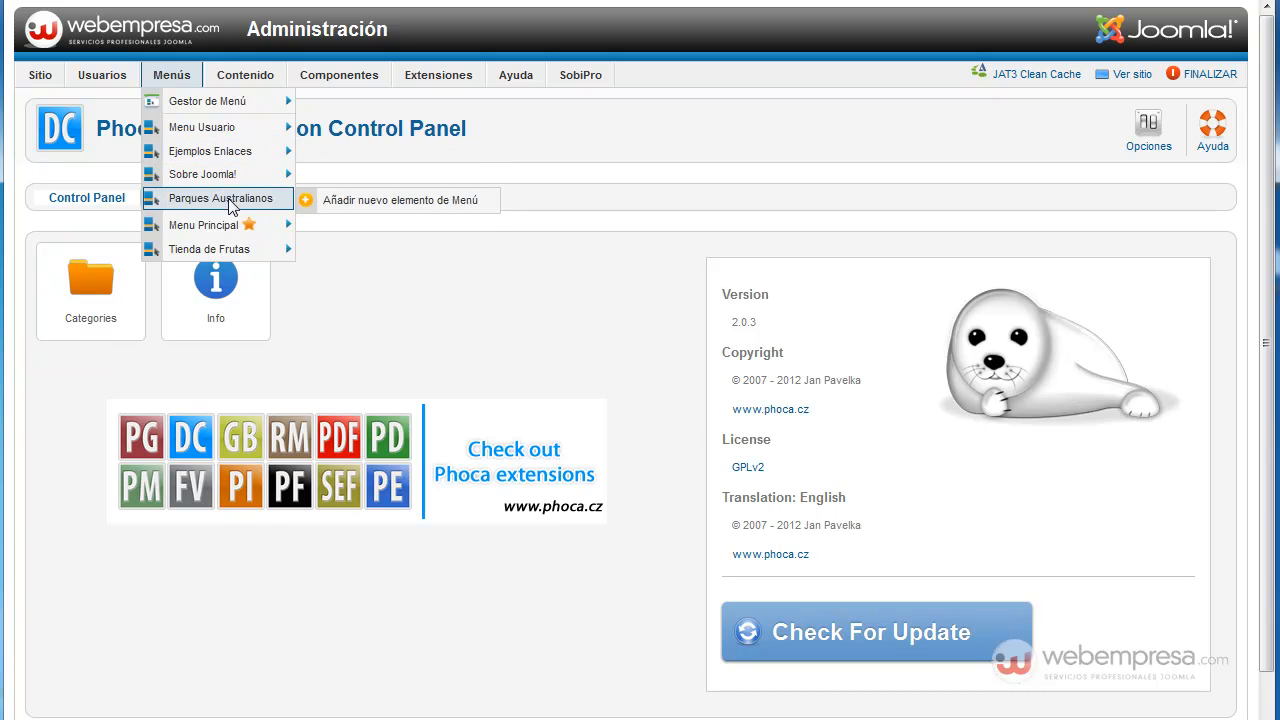
{"action": "mouse_move", "coordinate": [229, 227]}
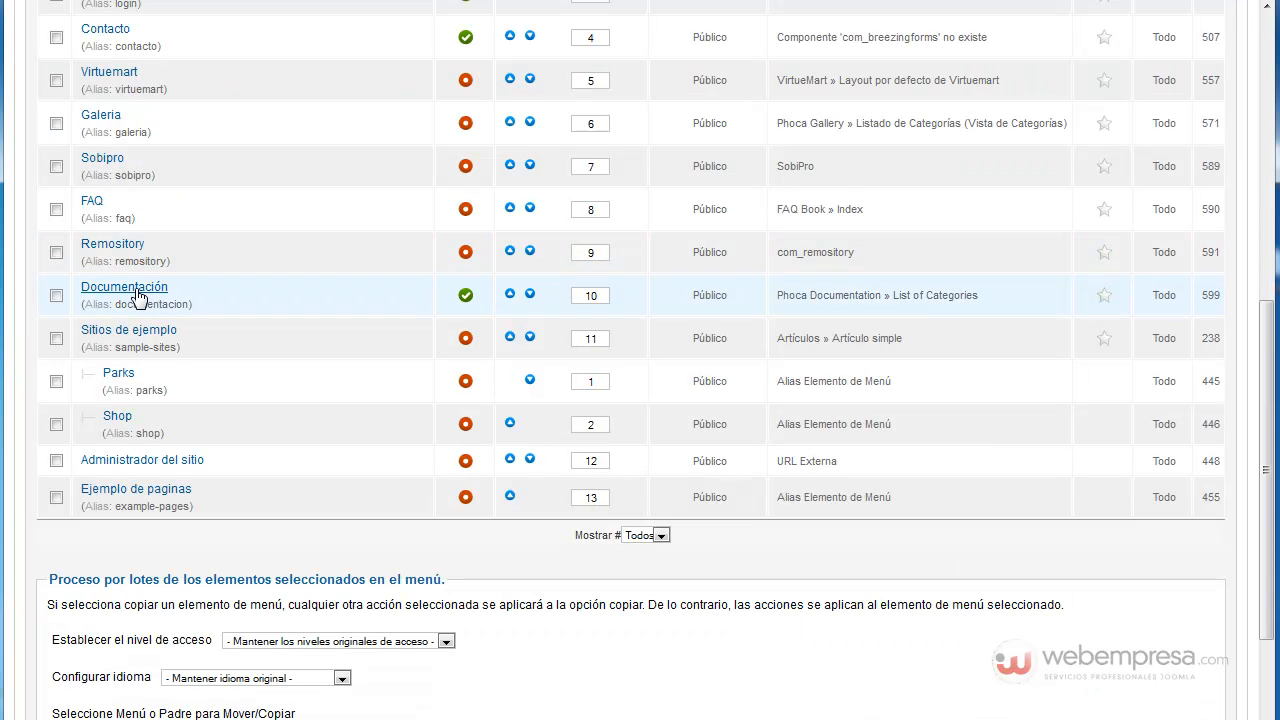
{"action": "left_click", "coordinate": [138, 297]}
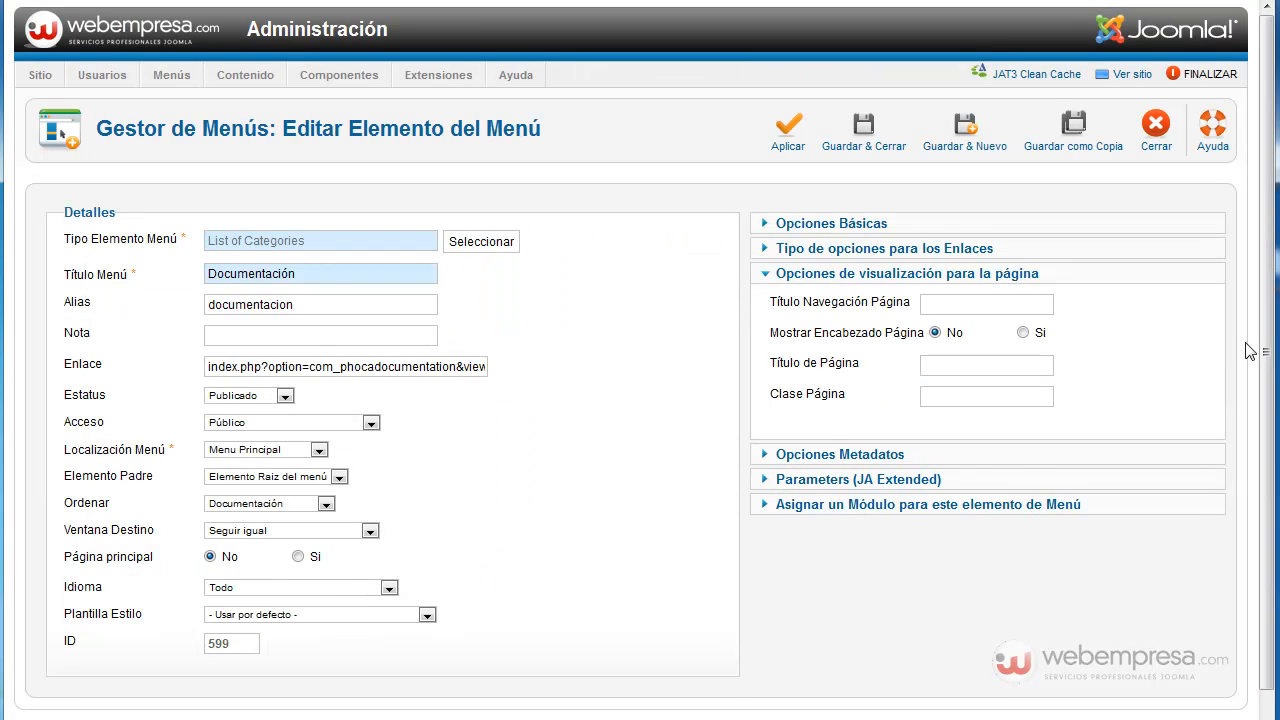
{"action": "left_click", "coordinate": [1031, 335]}
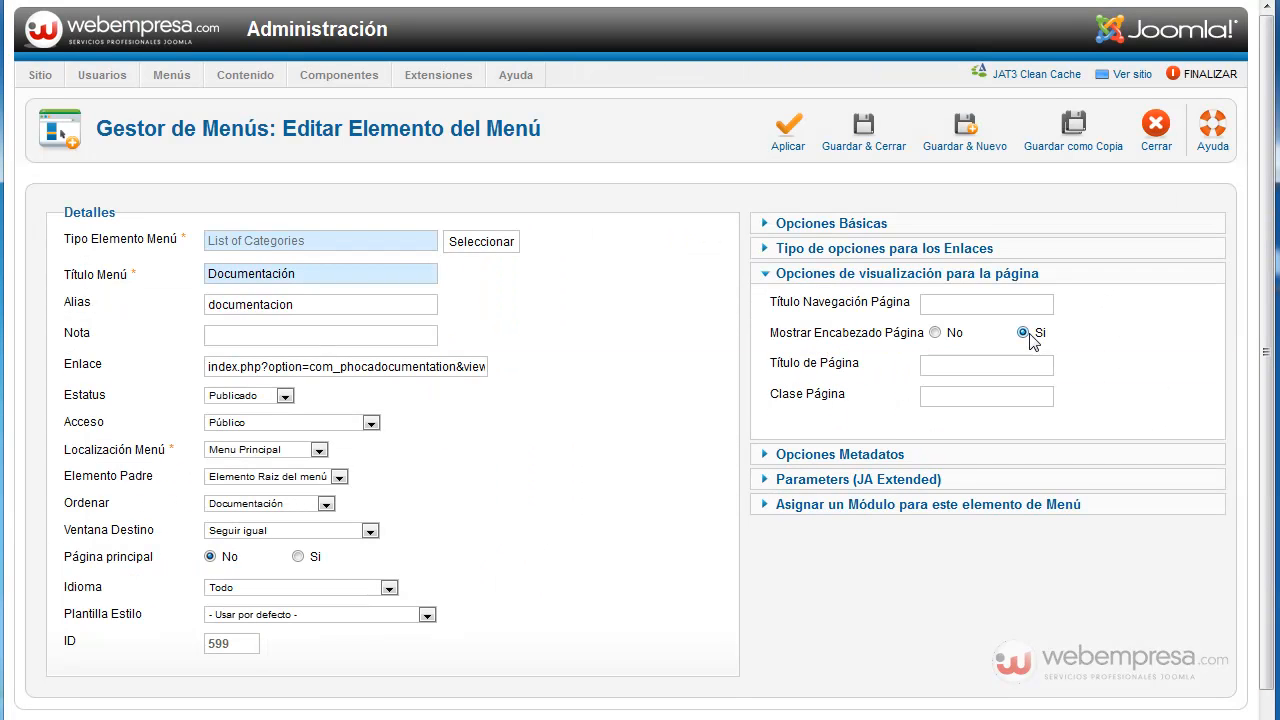
{"action": "left_click", "coordinate": [863, 135]}
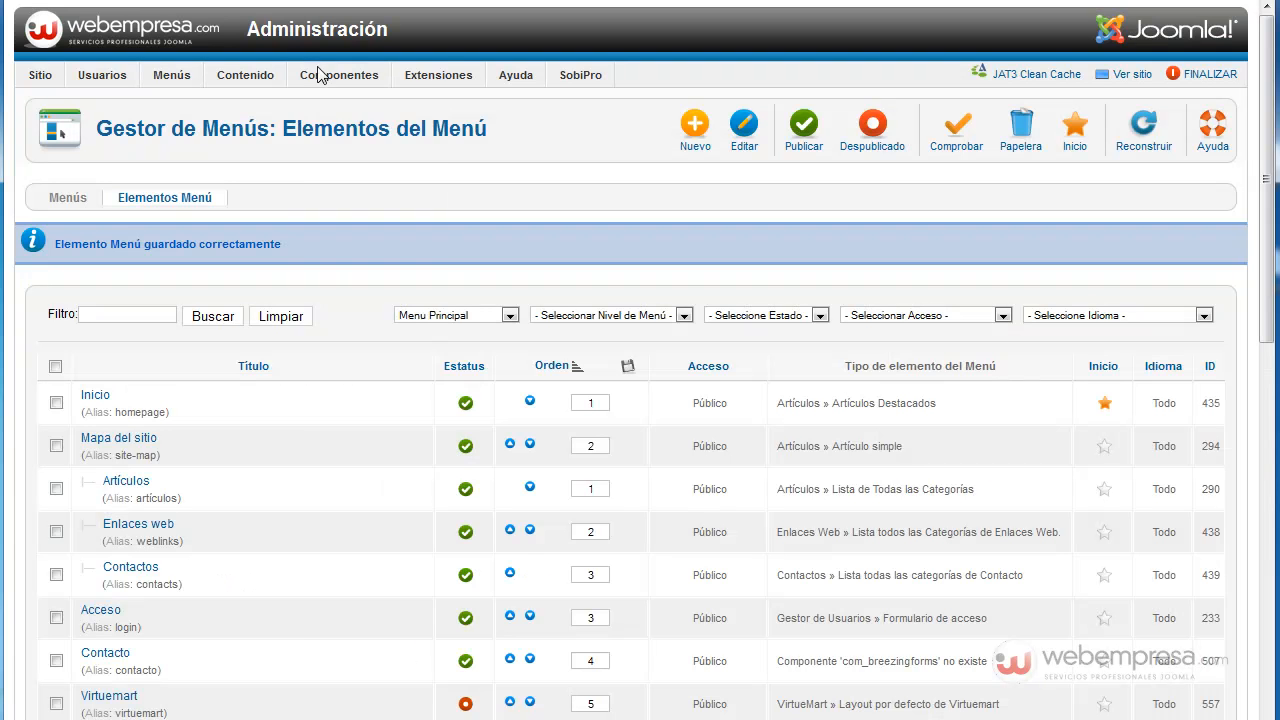
- Append filler text after "Manual de Usuario" in Phoca Documentation's Categories View Description and apply the configuration
{"action": "mouse_move", "coordinate": [323, 85]}
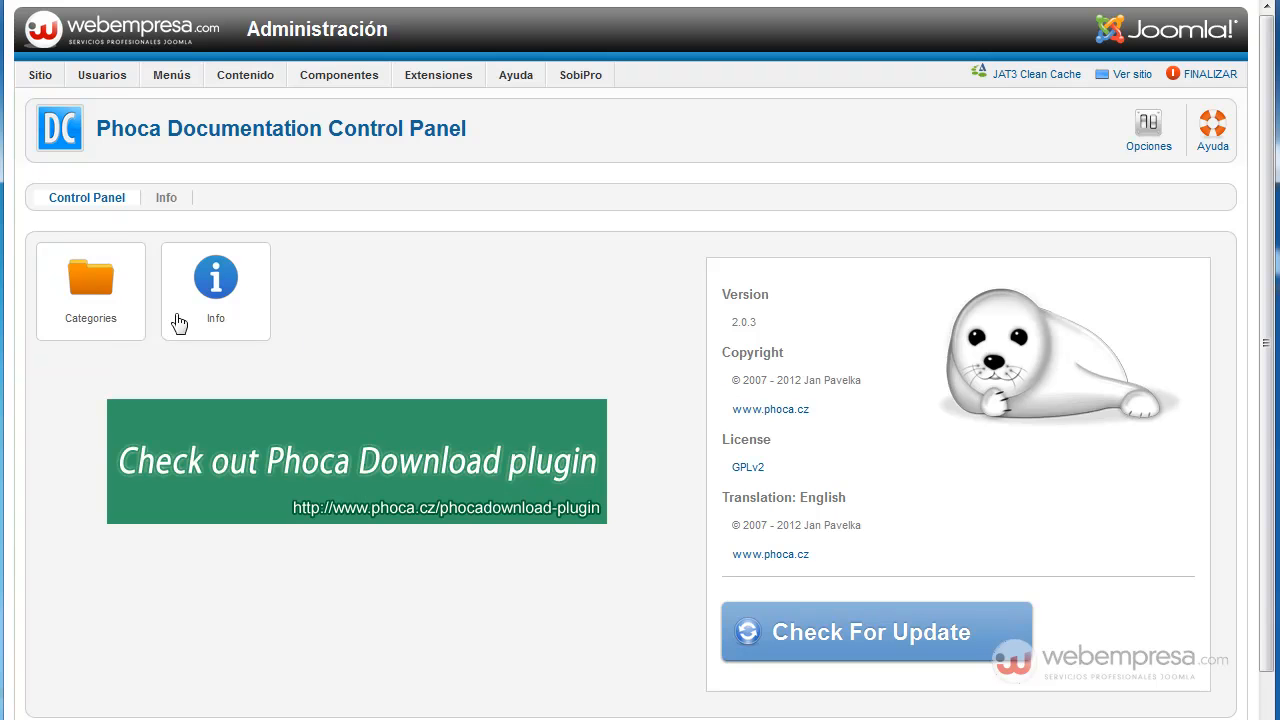
{"action": "left_click", "coordinate": [1147, 141]}
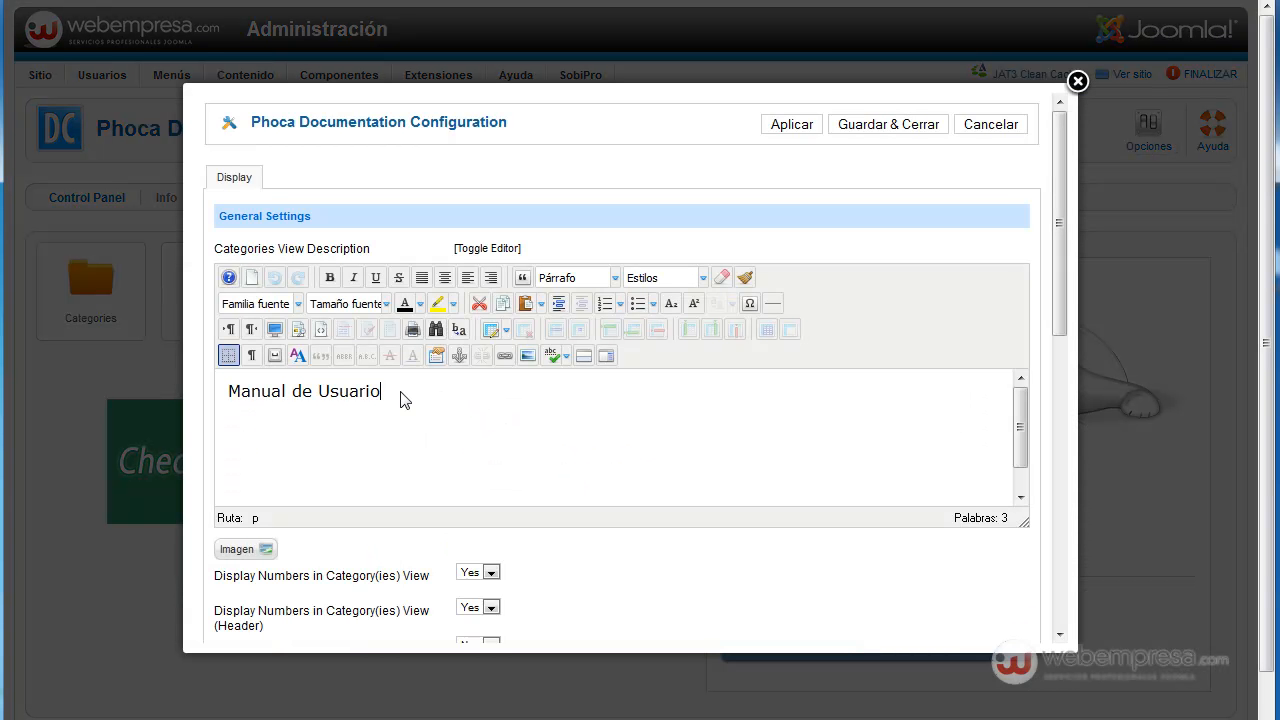
{"action": "type", "text": "ljlkjfsd jdsljfksdjf  dsfsdlkflsdmfldsk fdsfsd f sfdsflkjsdfmsdlkfsdf ljsljdfljsdlfjsdl flsdkfjlsd ljlkjlsfjlfjslkdjlk"}
{"action": "left_click", "coordinate": [806, 126]}
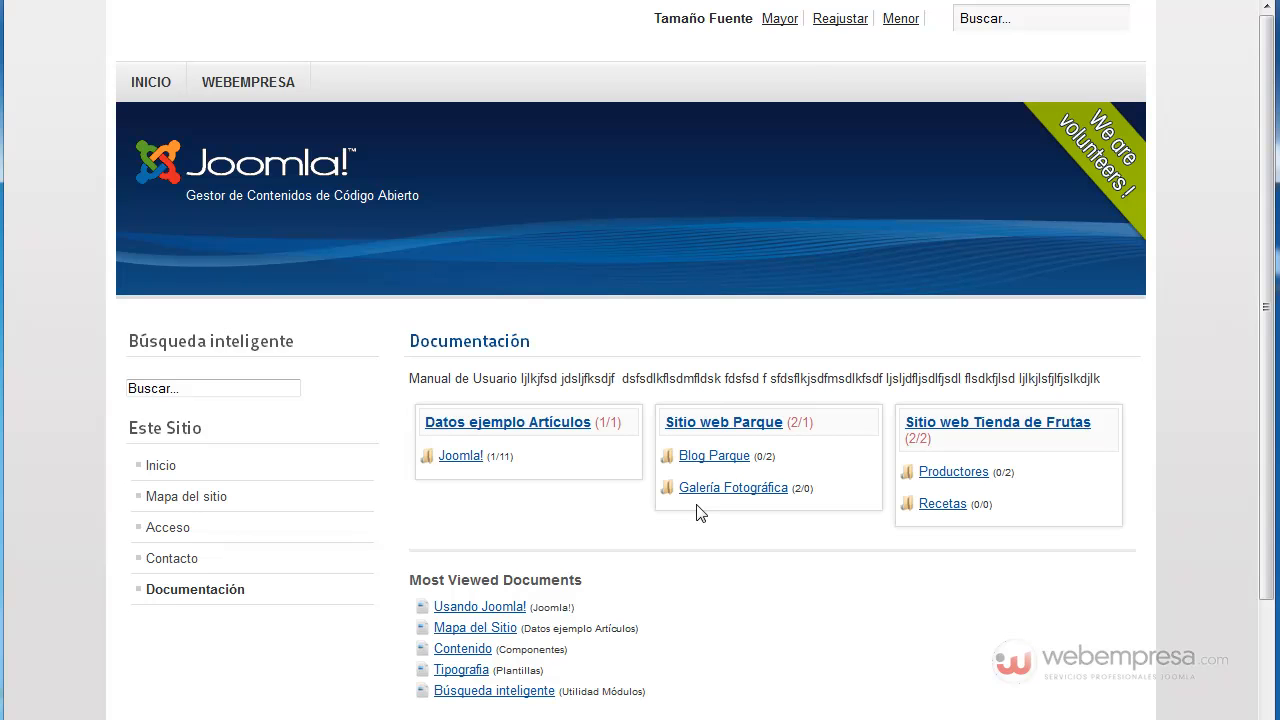
- Select Datos ejemplo Artículos under Hide Categories in the Phoca Documentation configuration and apply it
{"action": "left_click", "coordinate": [468, 425]}
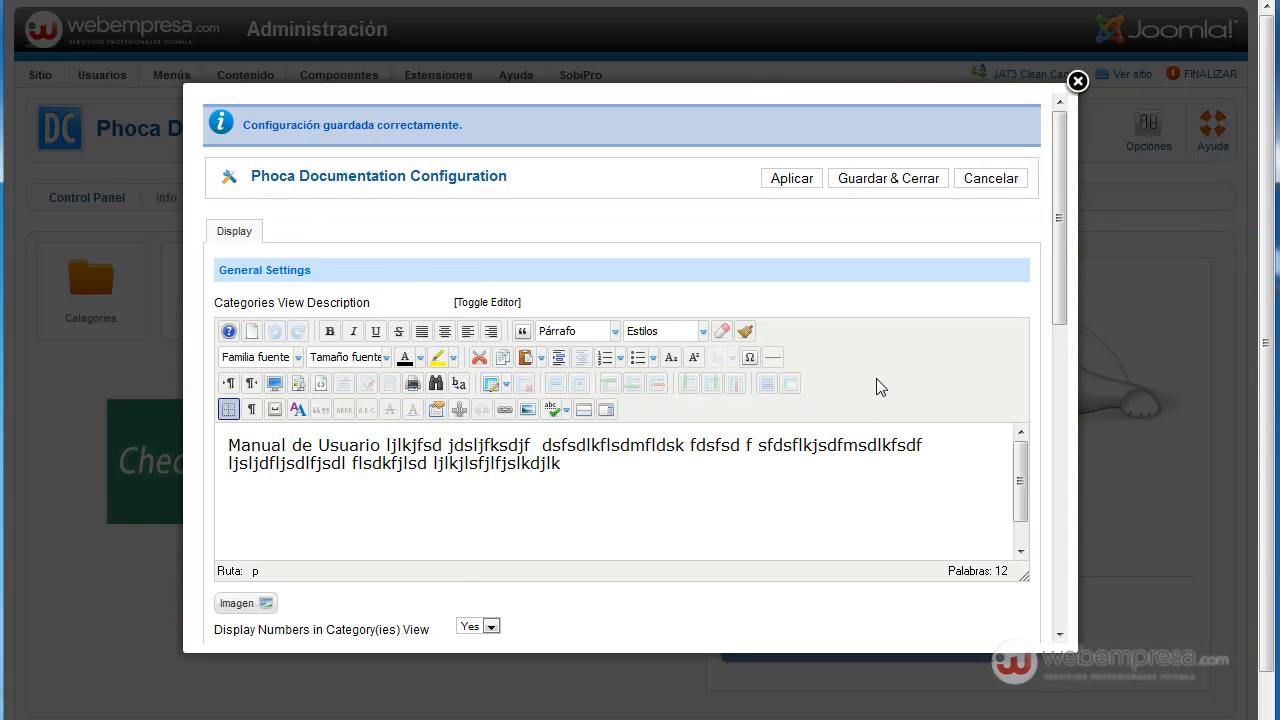
{"action": "scroll", "coordinate": [946, 330], "scroll_direction": "down", "scroll_amount": 2}
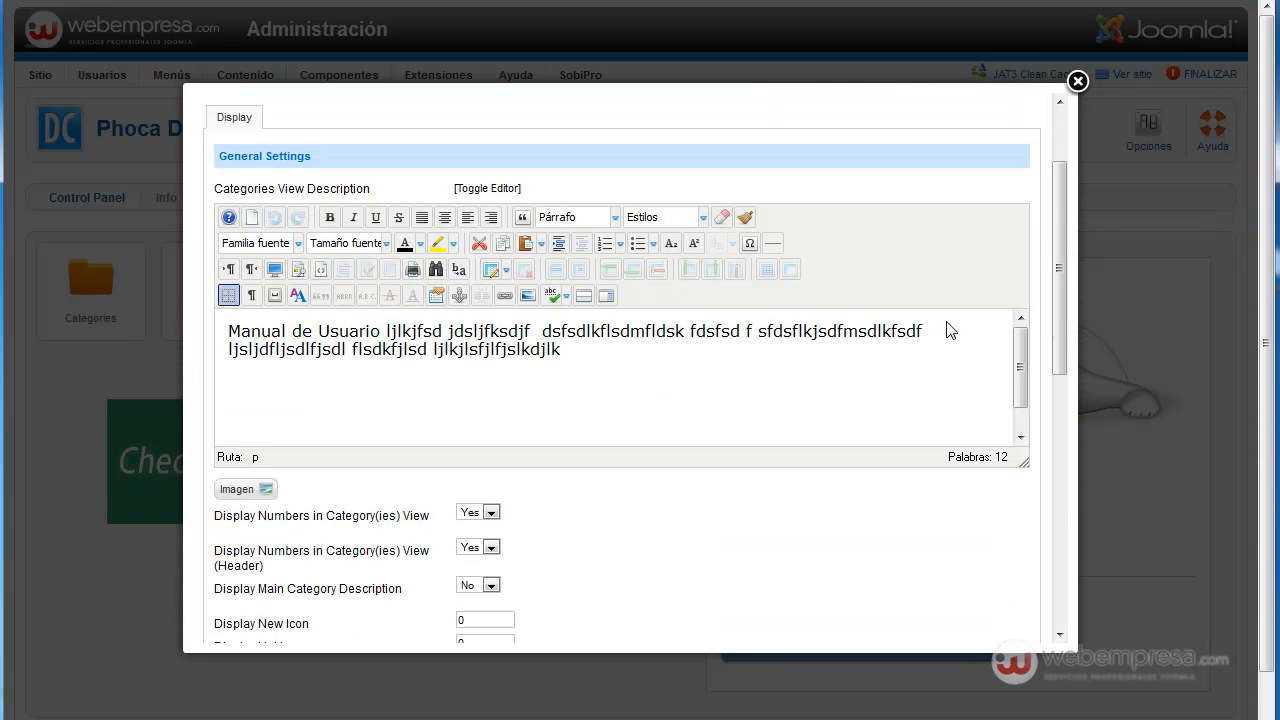
{"action": "scroll", "coordinate": [697, 437], "scroll_direction": "down", "scroll_amount": 1}
{"action": "scroll", "coordinate": [657, 481], "scroll_direction": "down", "scroll_amount": 2}
{"action": "scroll", "coordinate": [657, 481], "scroll_direction": "down", "scroll_amount": 5}
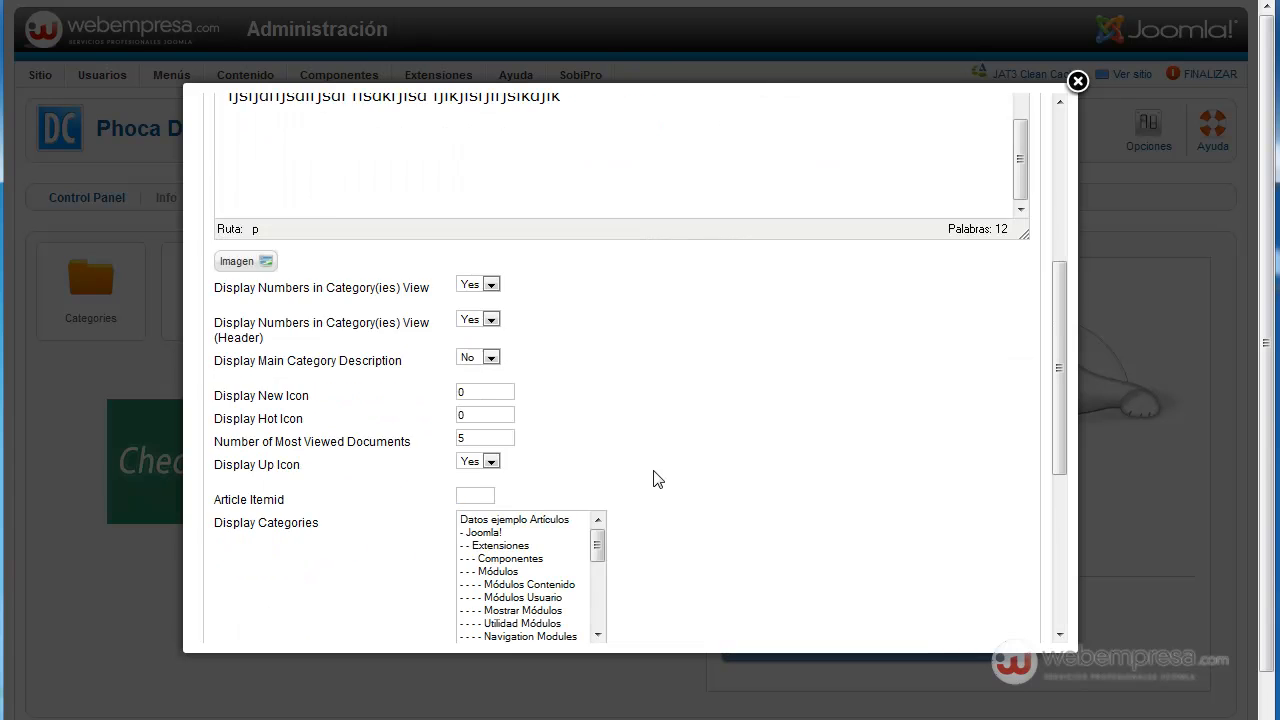
{"action": "mouse_move", "coordinate": [275, 418]}
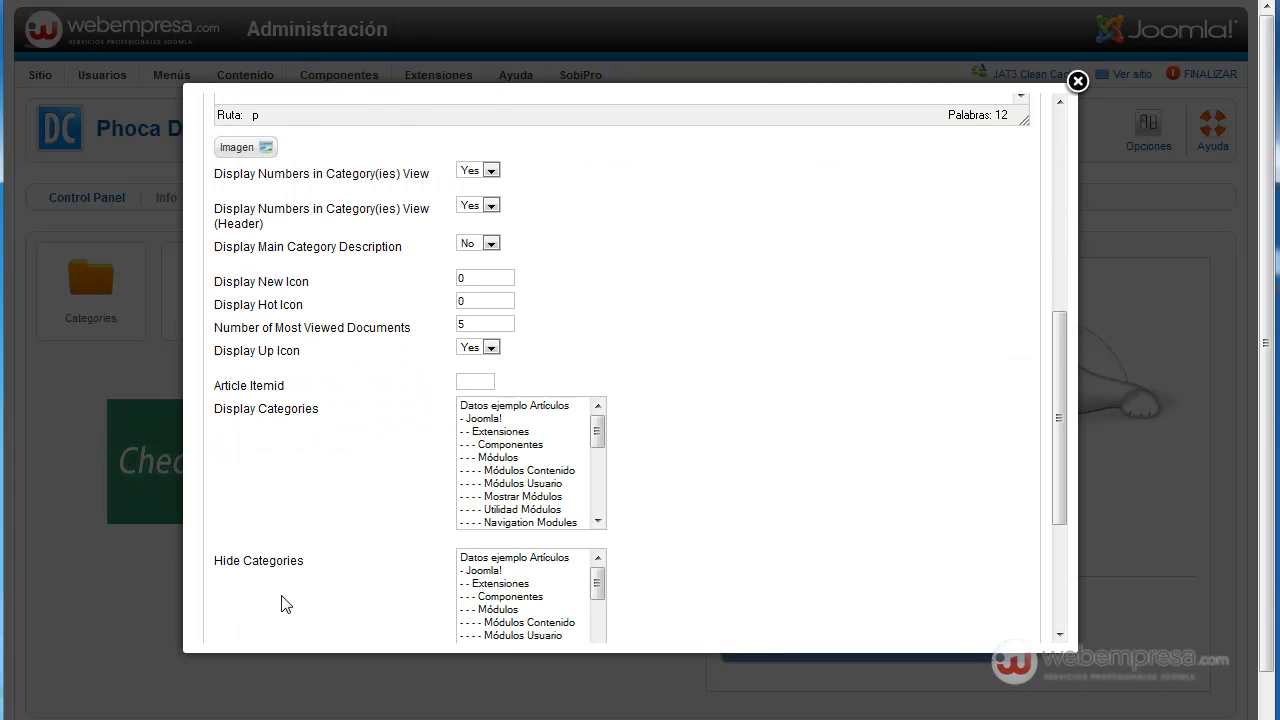
{"action": "scroll", "coordinate": [860, 475], "scroll_direction": "down", "scroll_amount": 1}
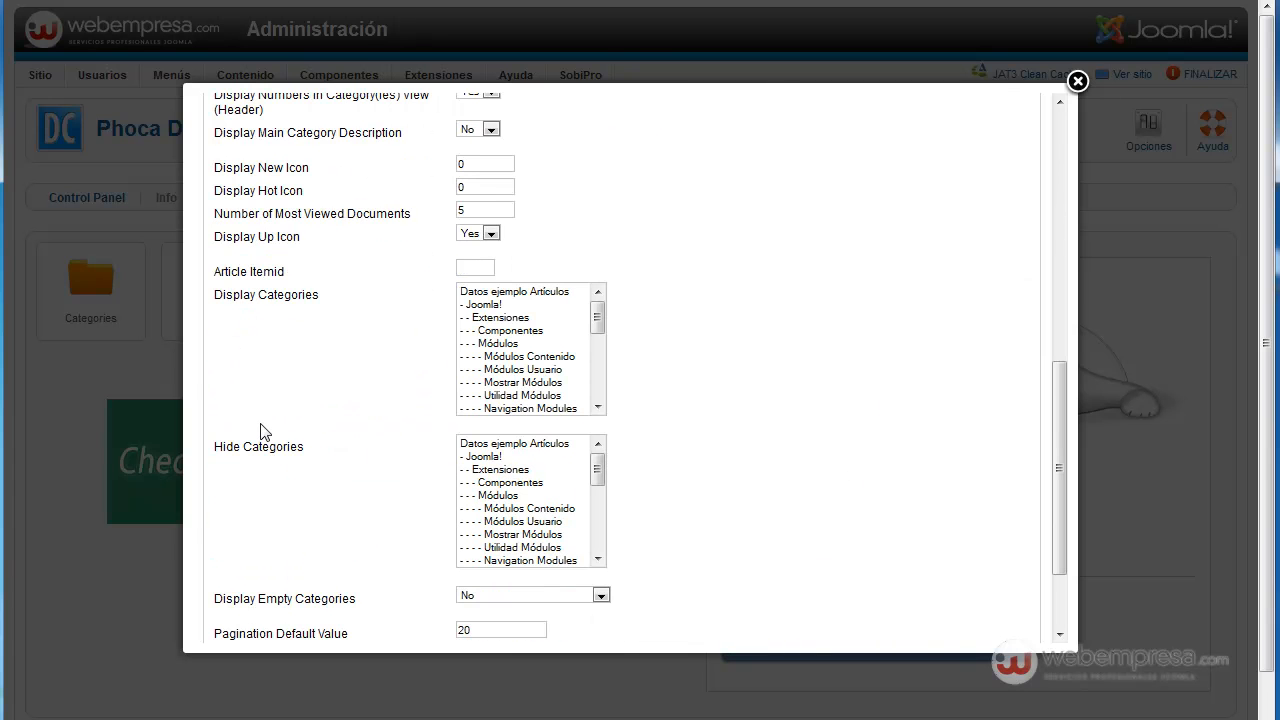
{"action": "left_click", "coordinate": [543, 453]}
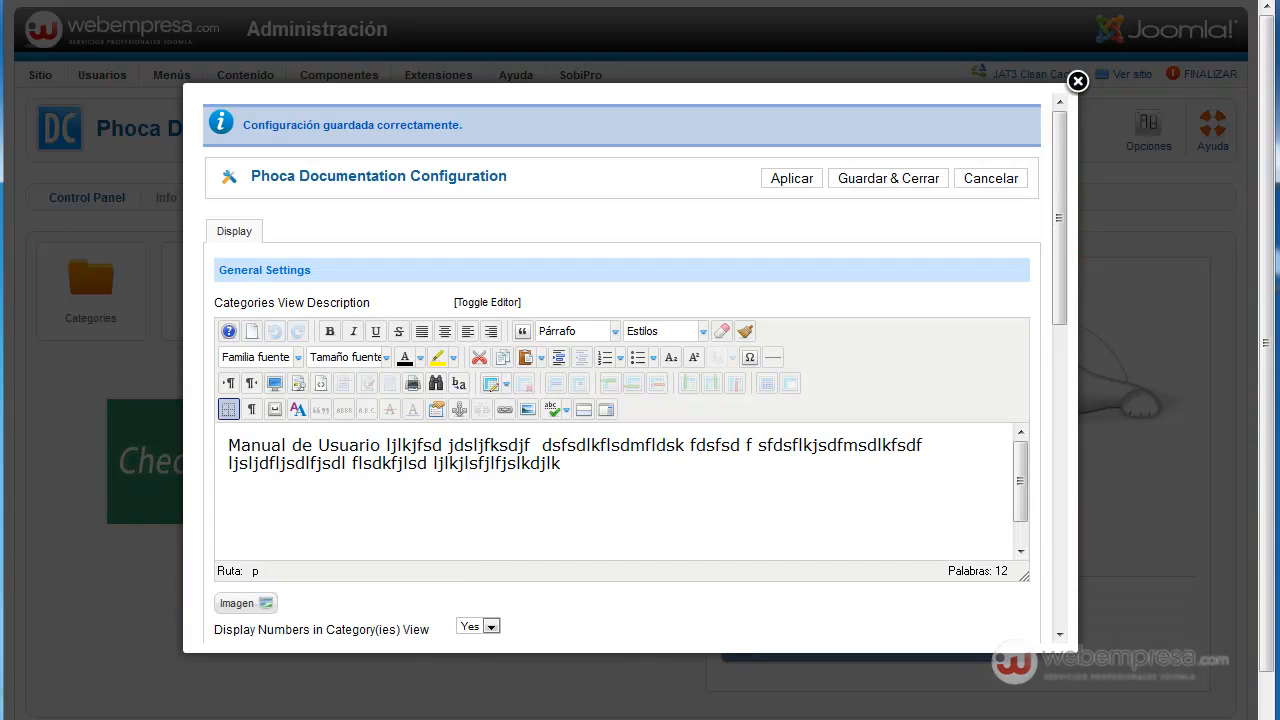
- Set Display New Icon and Display Hot Icon to 5 in the Phoca Documentation configuration, and refresh the Documentación page
{"action": "scroll", "coordinate": [720, 322], "scroll_direction": "down", "scroll_amount": 3}
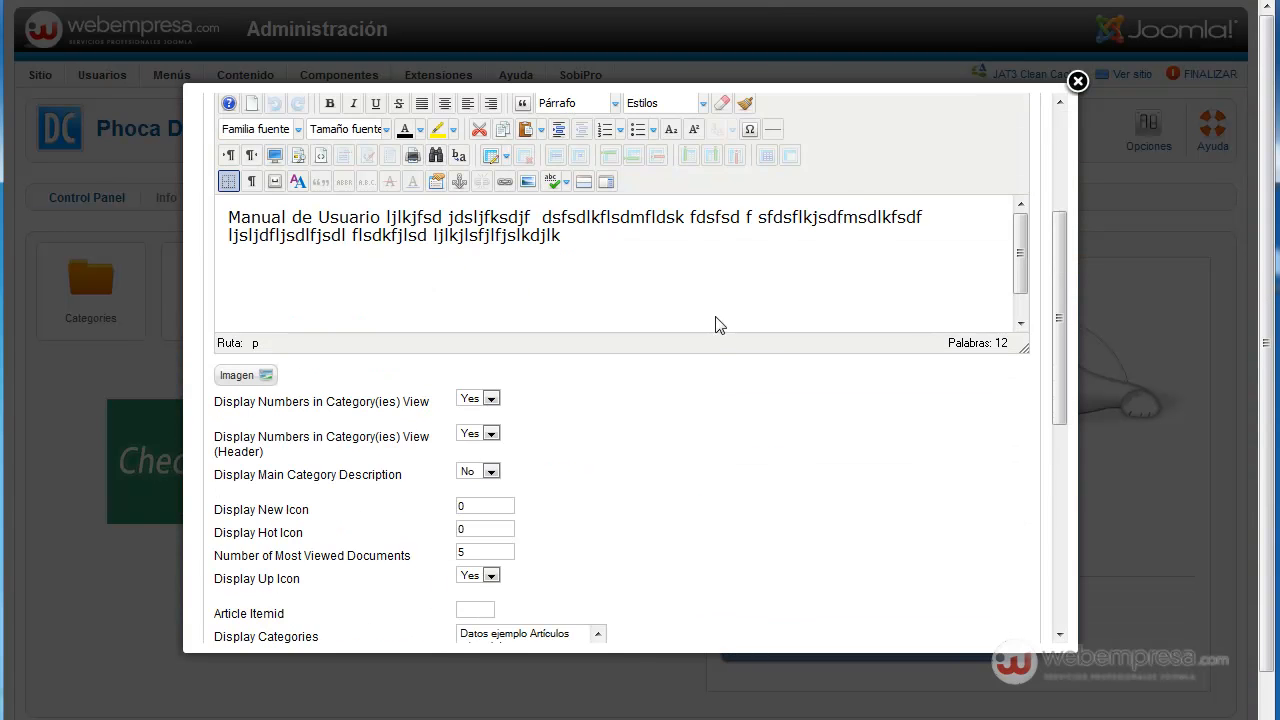
{"action": "scroll", "coordinate": [480, 470], "scroll_direction": "down", "scroll_amount": 2}
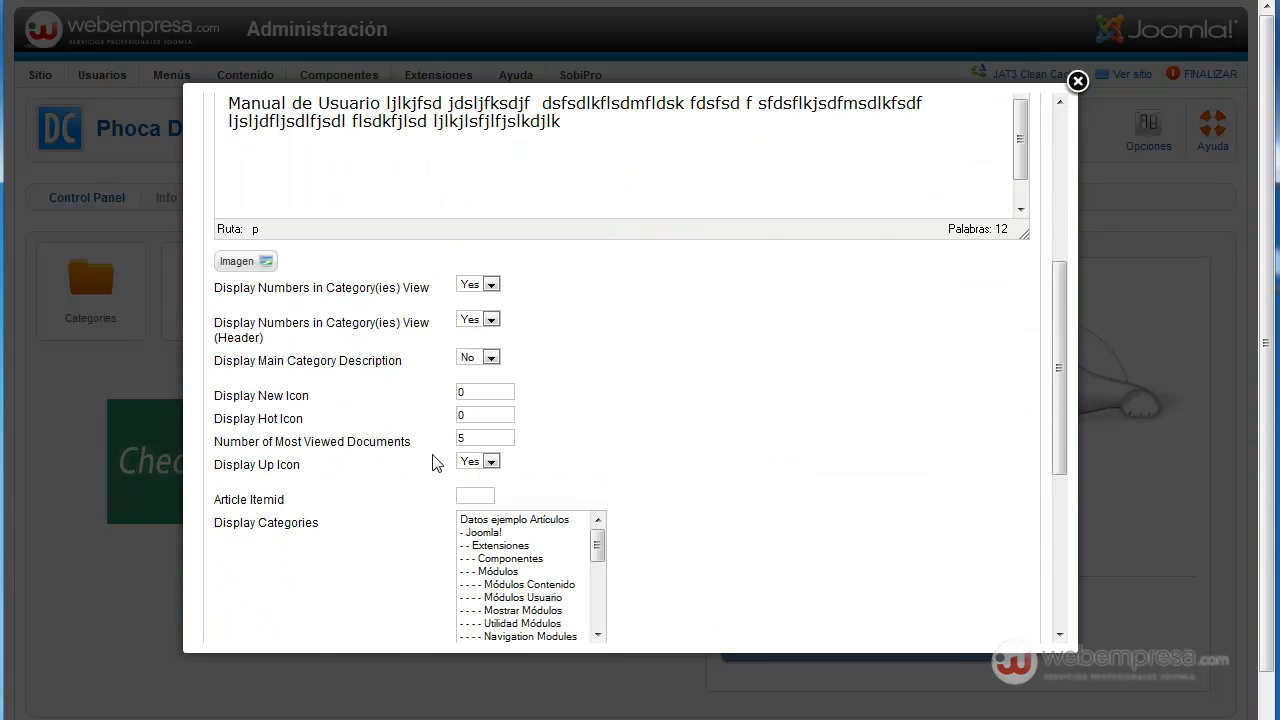
{"action": "scroll", "coordinate": [380, 457], "scroll_direction": "down", "scroll_amount": 2}
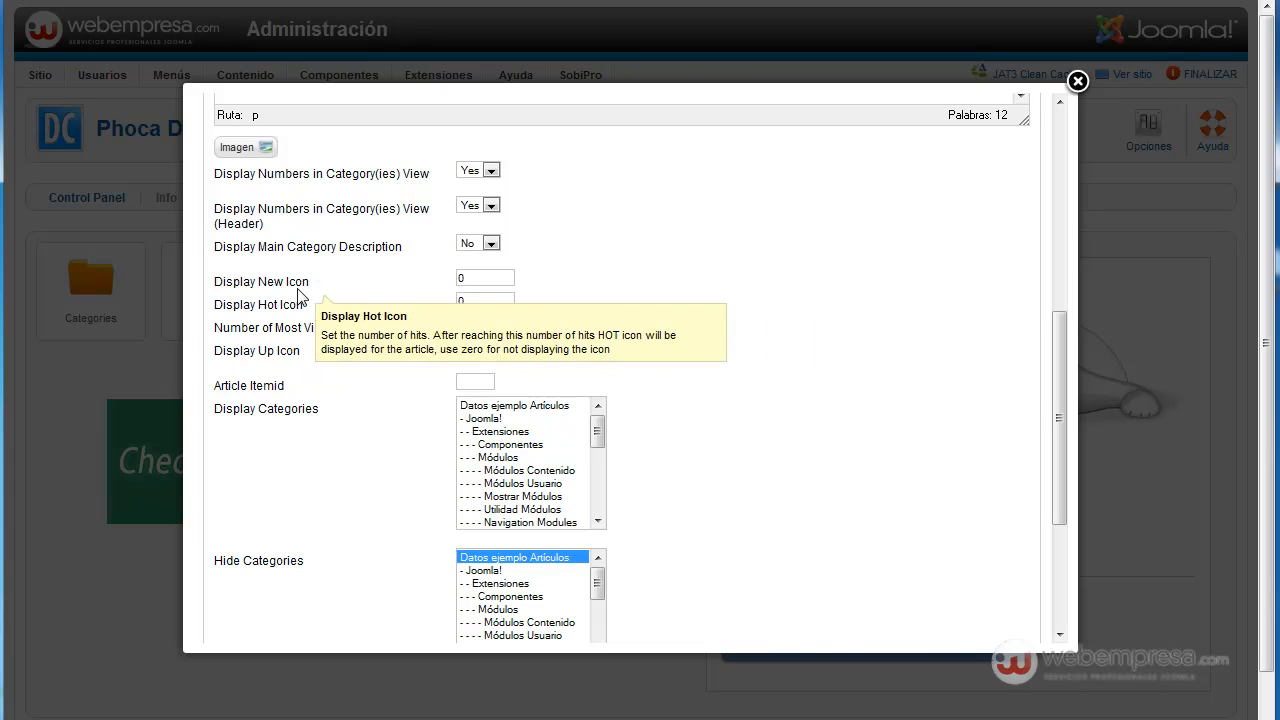
{"action": "double_click", "coordinate": [478, 278]}
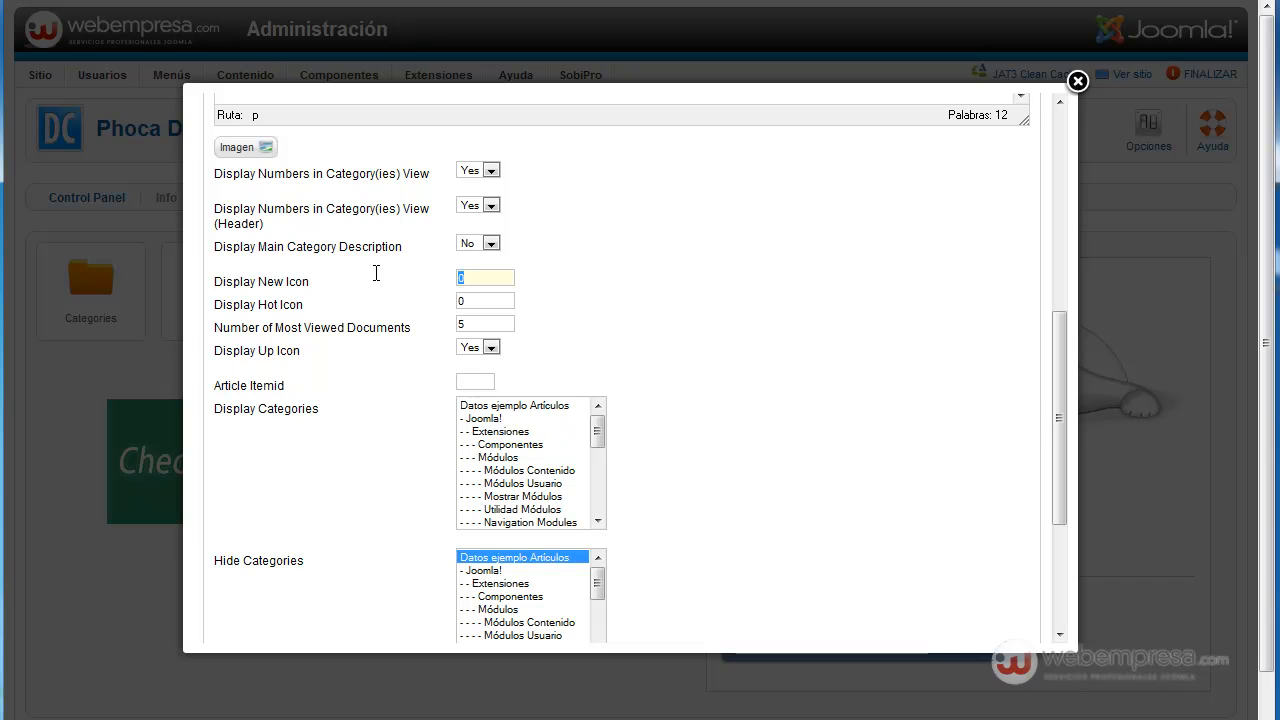
{"action": "type", "text": "5"}
{"action": "key", "text": "Tab"}
{"action": "type", "text": "5"}
{"action": "left_click", "coordinate": [697, 306]}
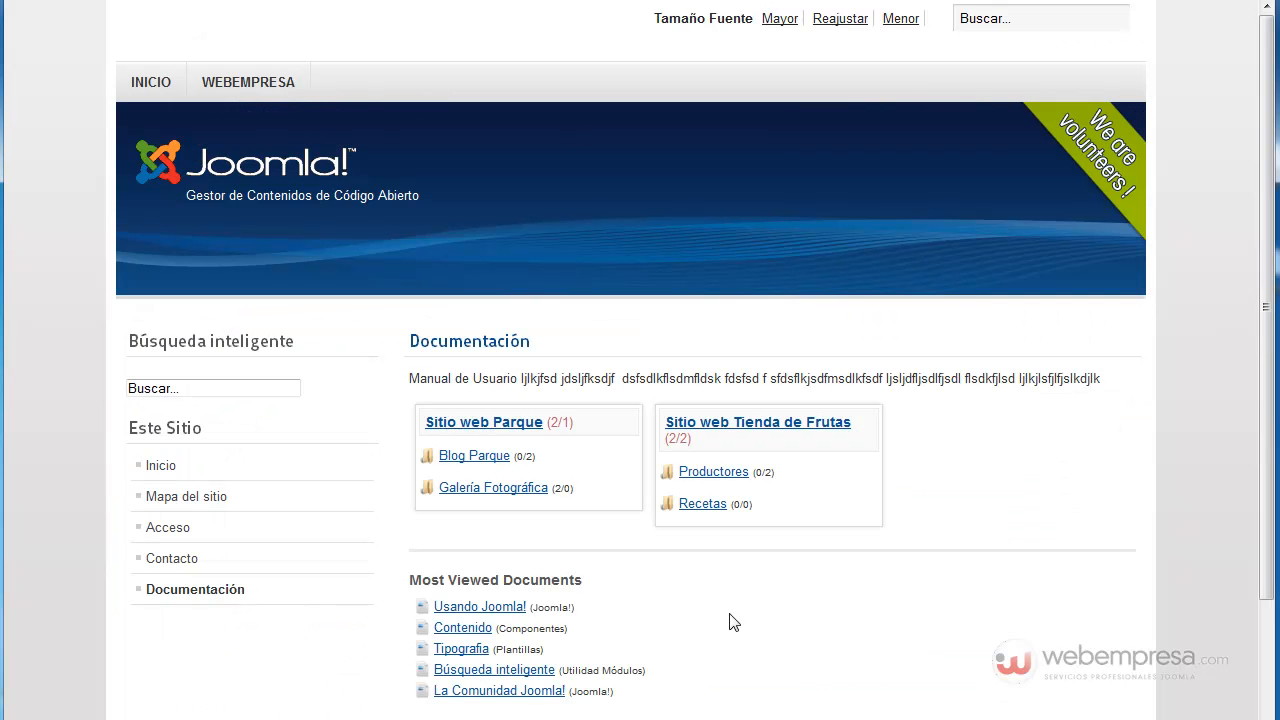
{"action": "key", "text": "F5"}
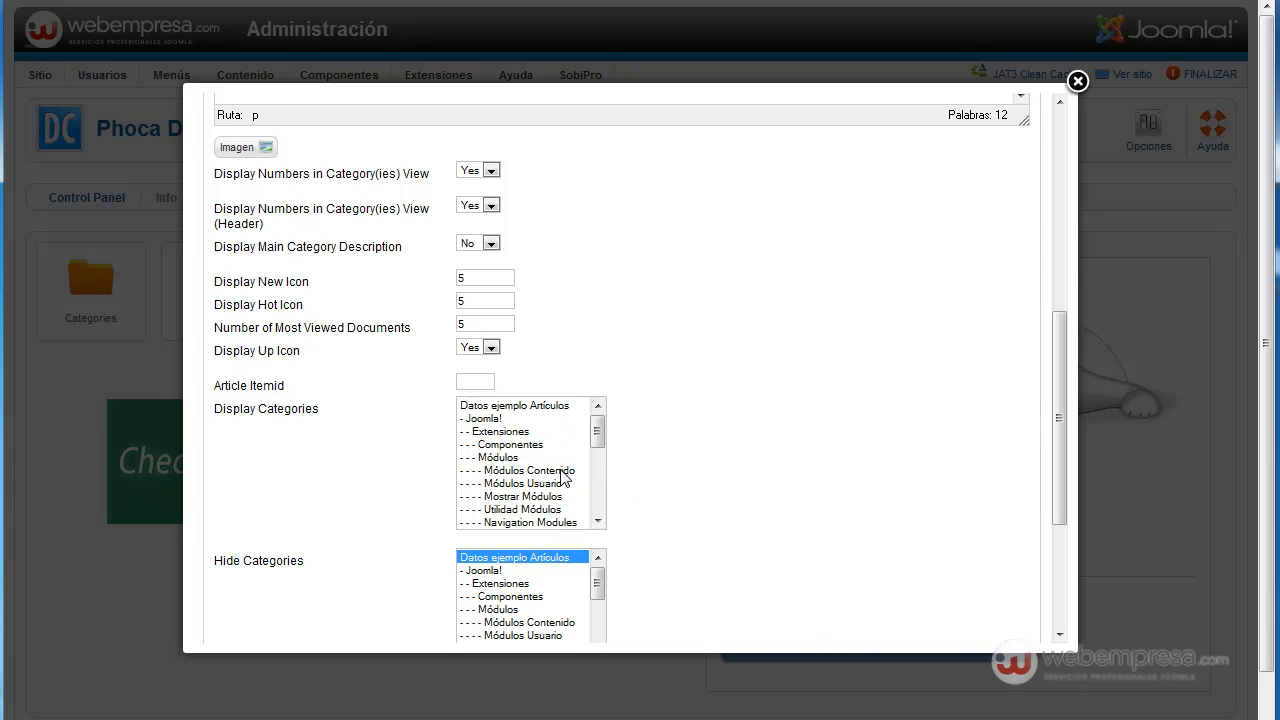
- Try selecting categories such as Extensiones, Joomla! and Datos ejemplo Artículos under Display Categories
{"action": "left_click_drag", "start_coordinate": [496, 459], "coordinate": [548, 486]}
{"action": "left_click", "coordinate": [510, 431]}
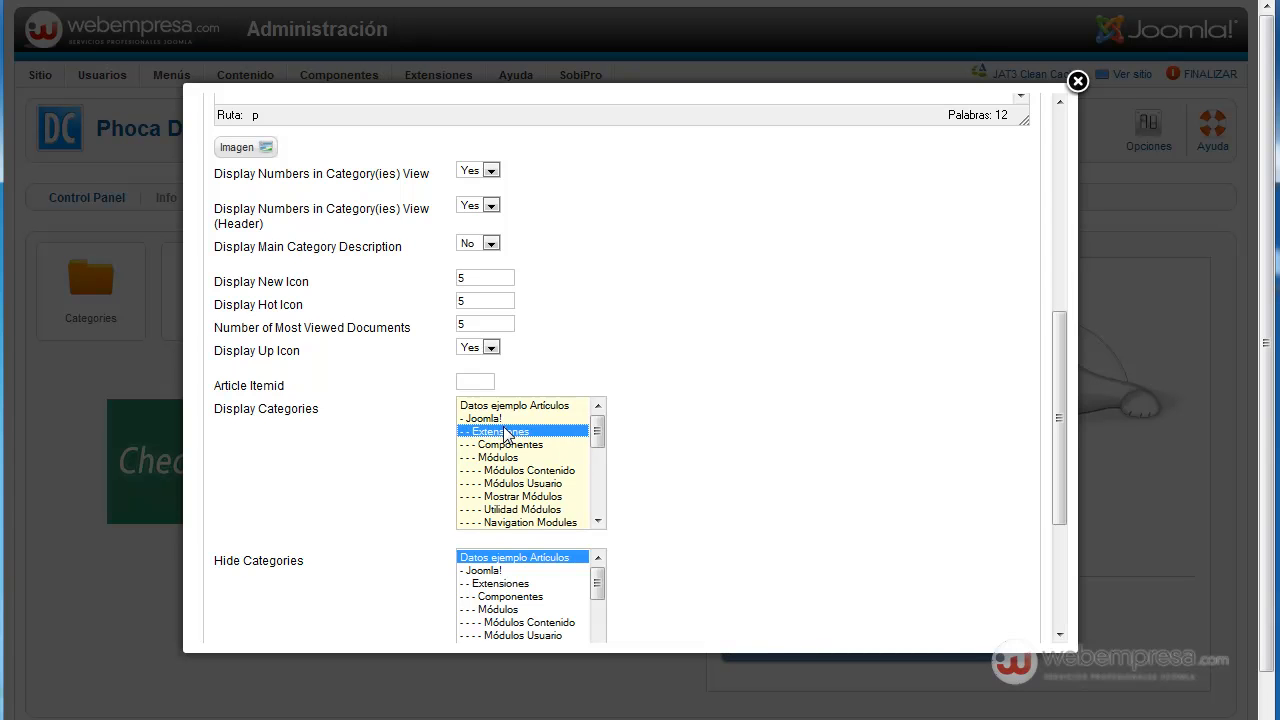
{"action": "left_click", "coordinate": [525, 458], "text": "ctrl"}
{"action": "left_click", "coordinate": [528, 484], "text": "ctrl"}
{"action": "left_click", "coordinate": [497, 419]}
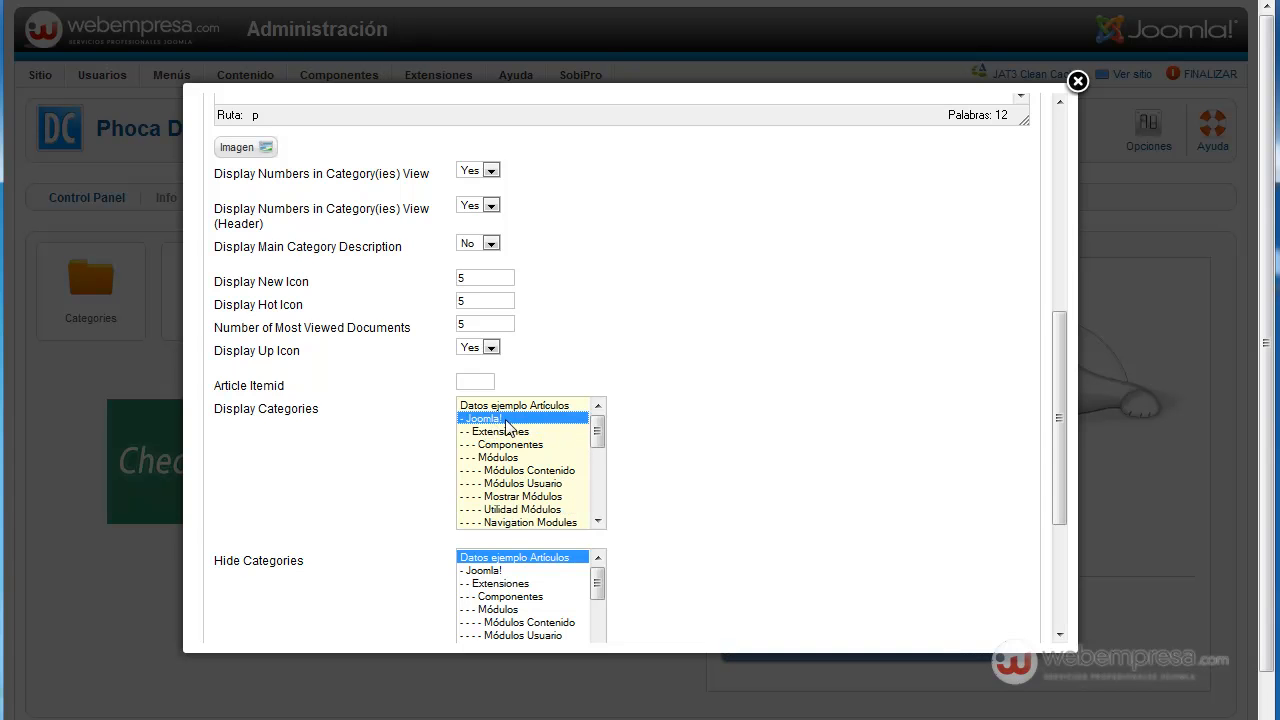
{"action": "left_click", "coordinate": [521, 405]}
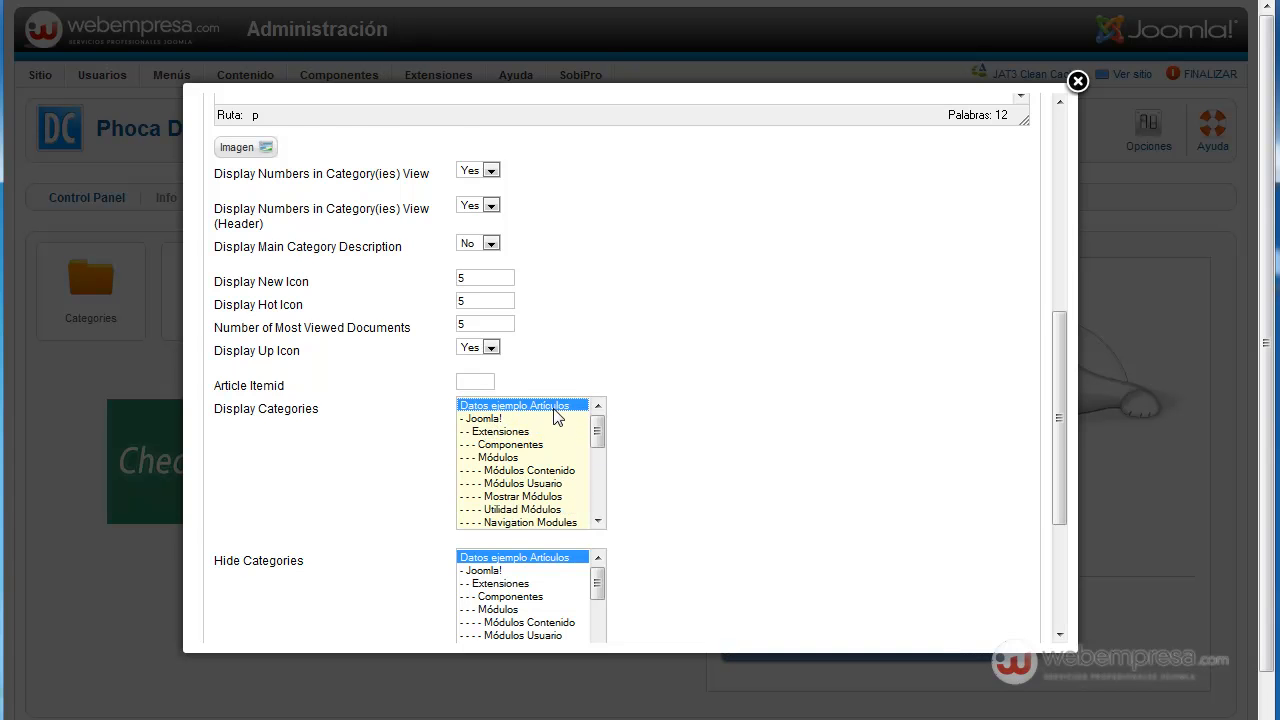
- Set Display Empty Categories to Yes (except Uncategorised) and apply the configuration
{"action": "scroll", "coordinate": [556, 414], "scroll_direction": "down", "scroll_amount": 5}
{"action": "mouse_move", "coordinate": [296, 500]}
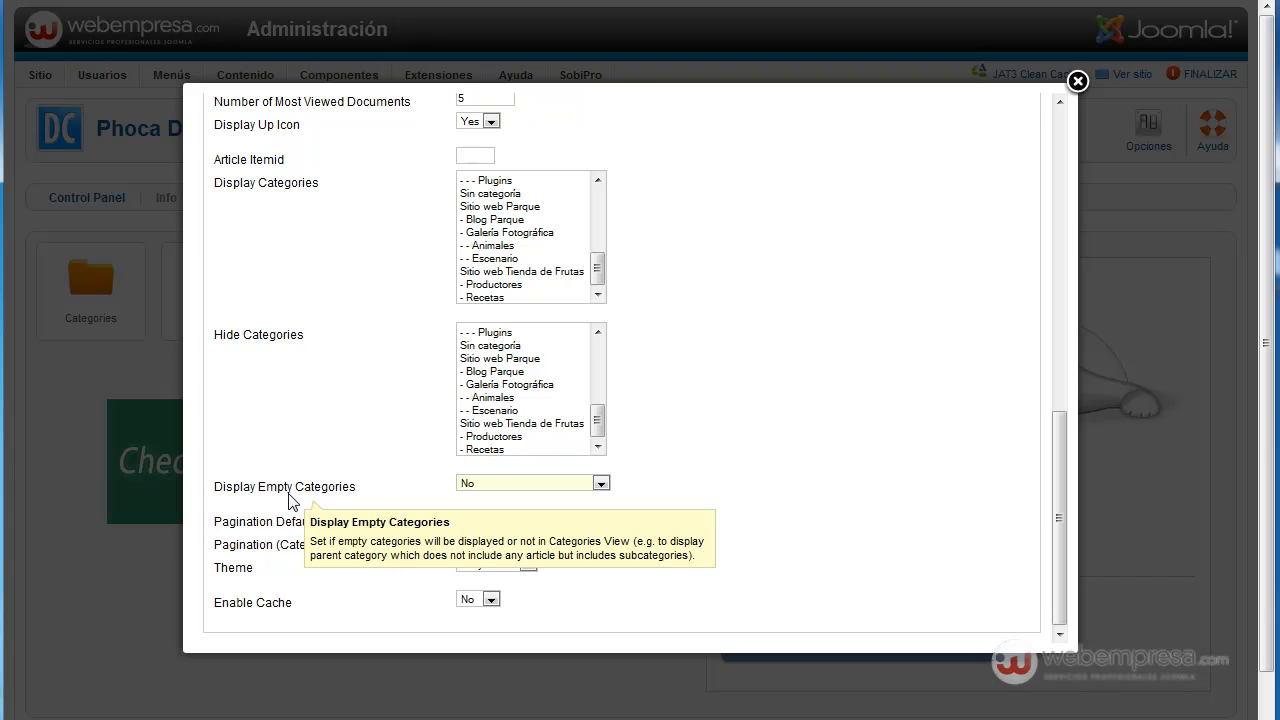
{"action": "left_click", "coordinate": [603, 485]}
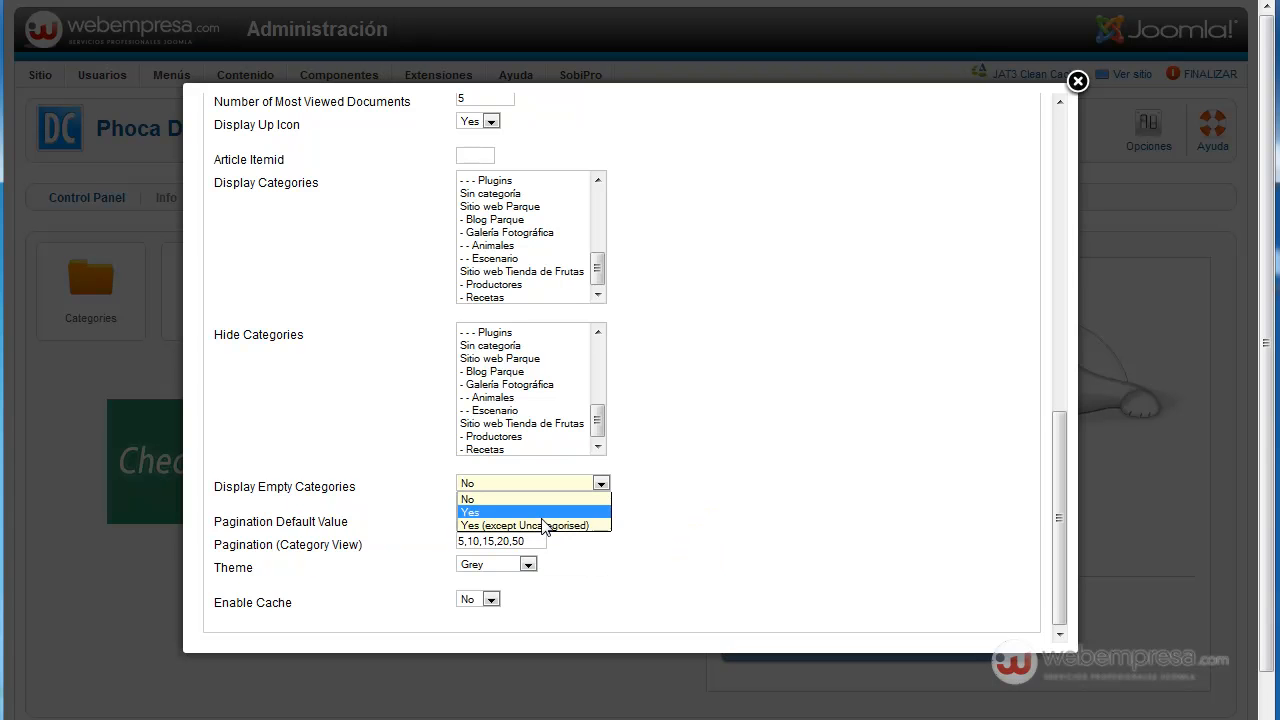
{"action": "left_click", "coordinate": [545, 526]}
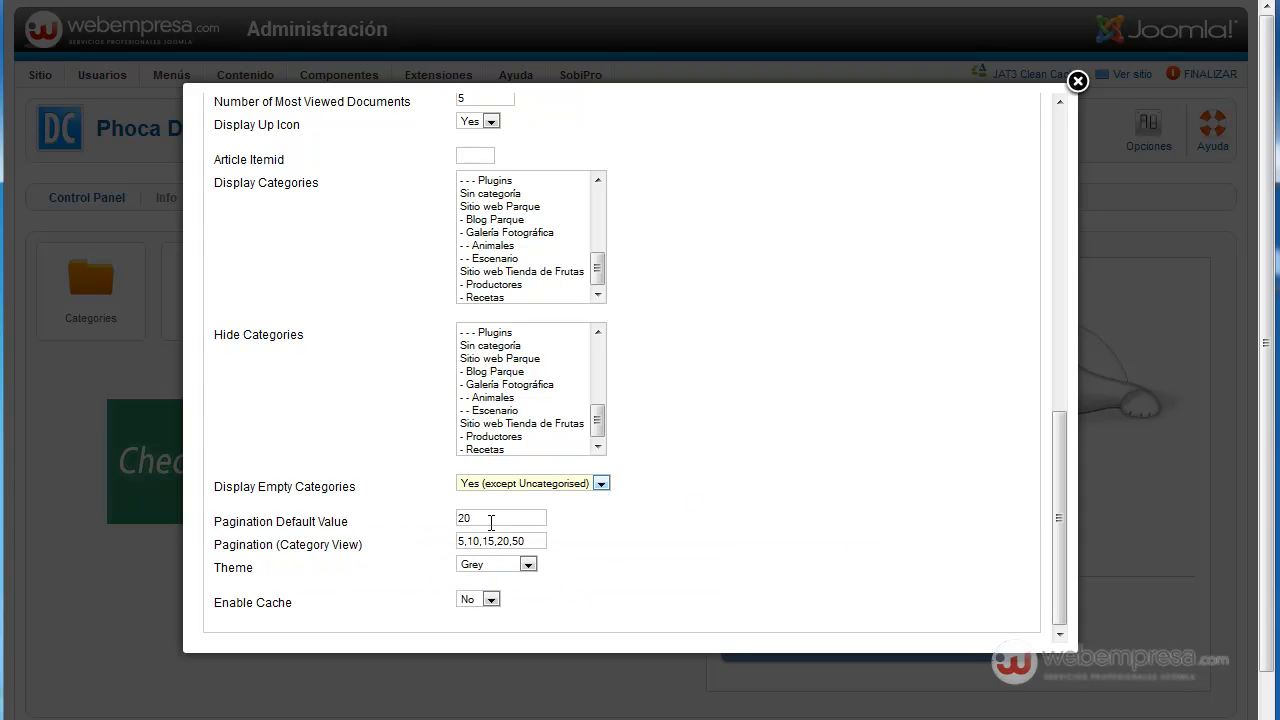
{"action": "key", "text": "Tab"}
{"action": "key", "text": "Tab"}
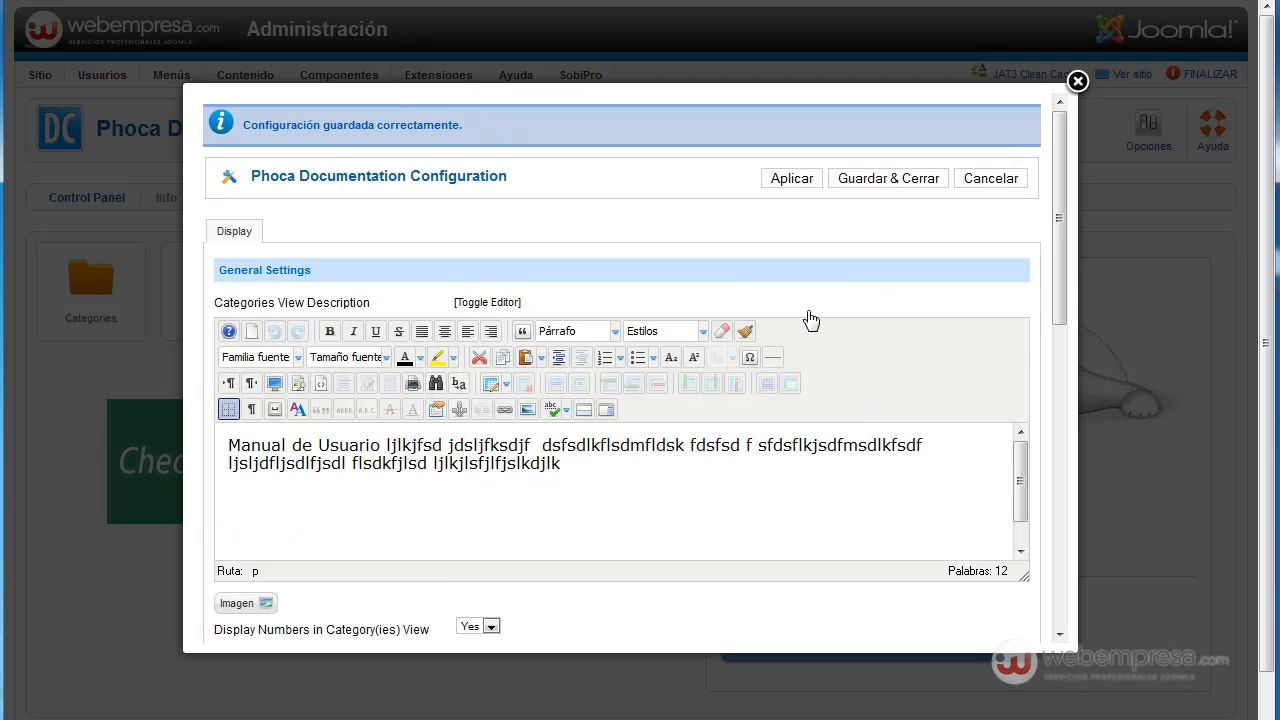
- Add Sin categoría to the selected Hide Categories, apply the configuration, and refresh the Documentación page
{"action": "scroll", "coordinate": [768, 390], "scroll_direction": "down", "scroll_amount": 4}
{"action": "scroll", "coordinate": [768, 390], "scroll_direction": "up", "scroll_amount": 4}
{"action": "scroll", "coordinate": [594, 580], "scroll_direction": "down", "scroll_amount": 5}
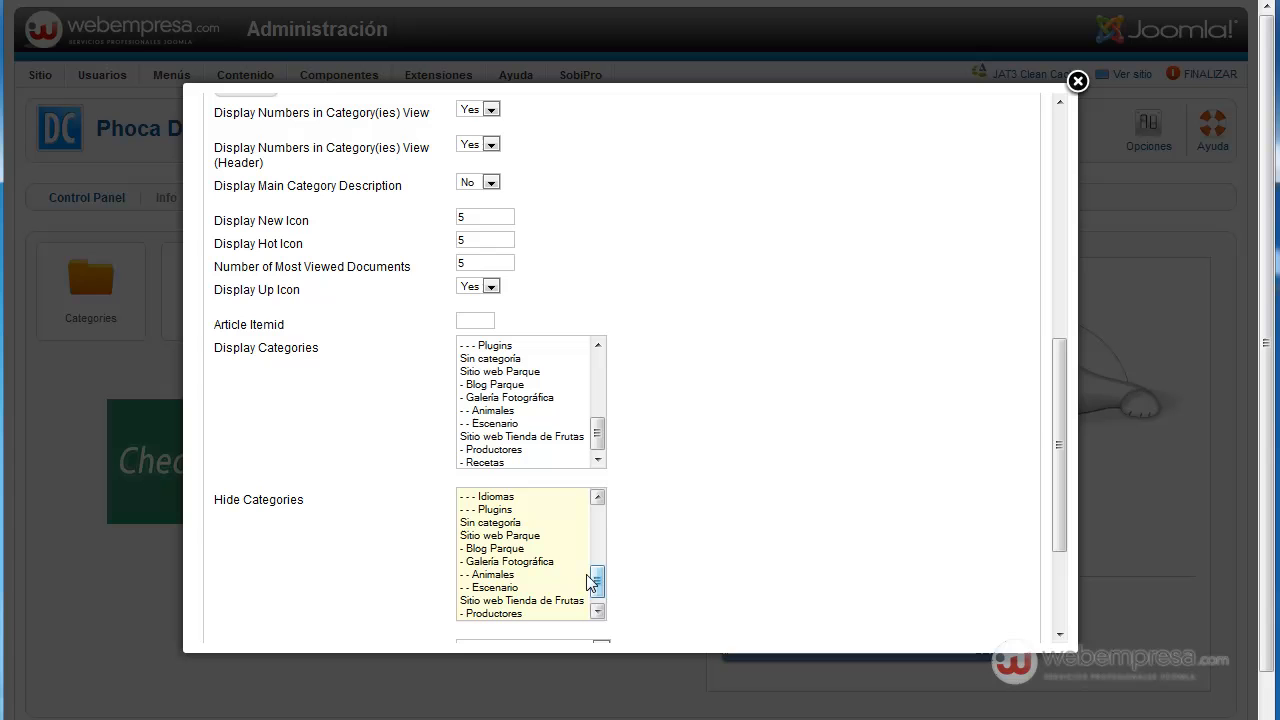
{"action": "left_click", "coordinate": [499, 524]}
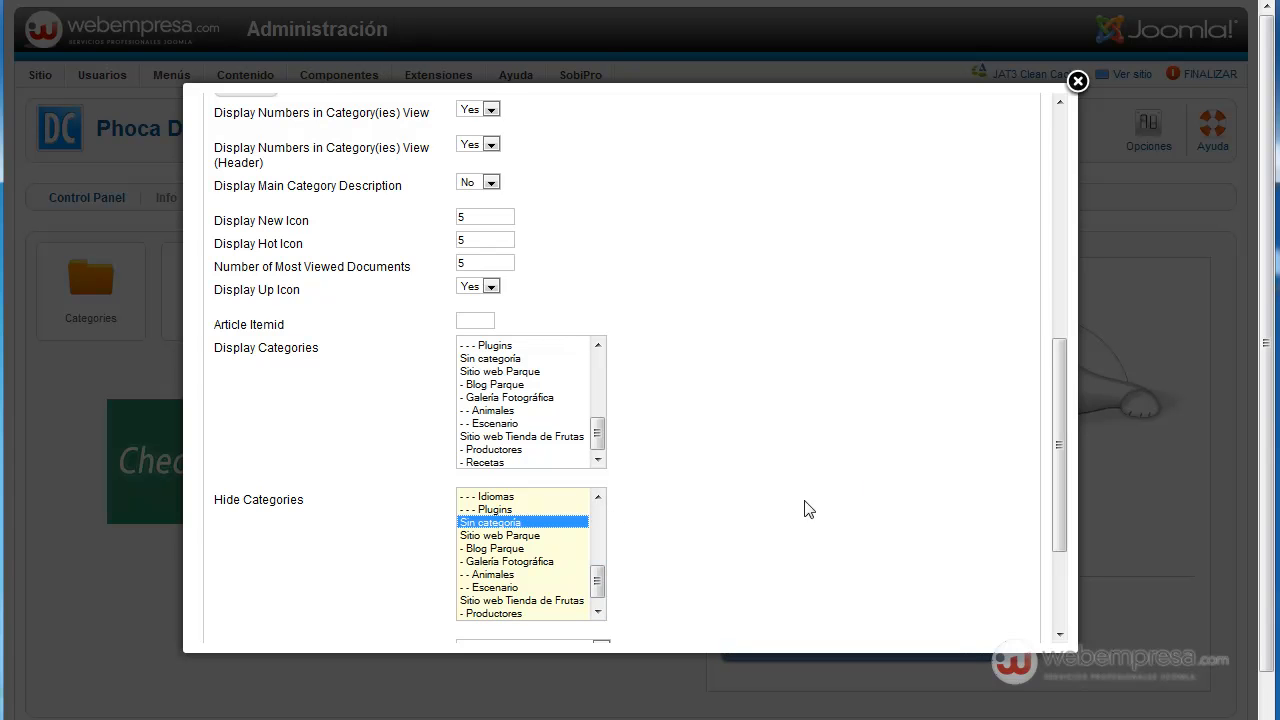
{"action": "scroll", "coordinate": [880, 485], "scroll_direction": "up", "scroll_amount": 5}
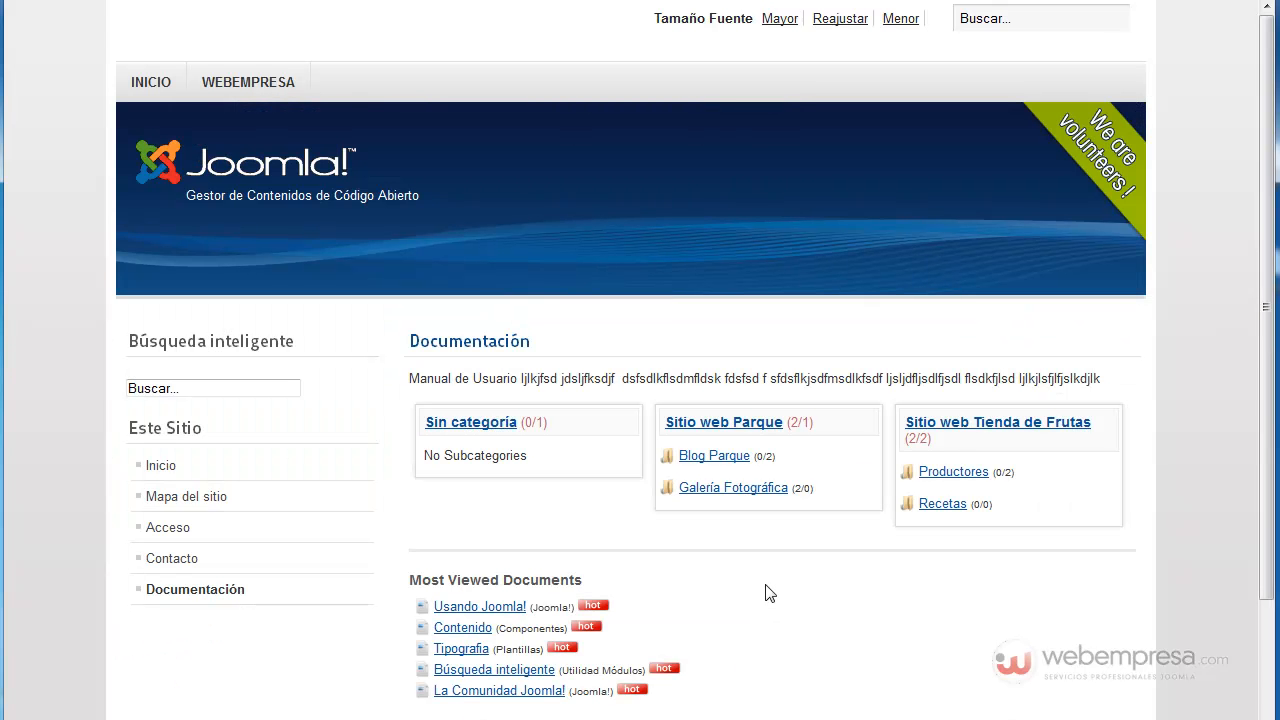
{"action": "key", "text": "F5"}
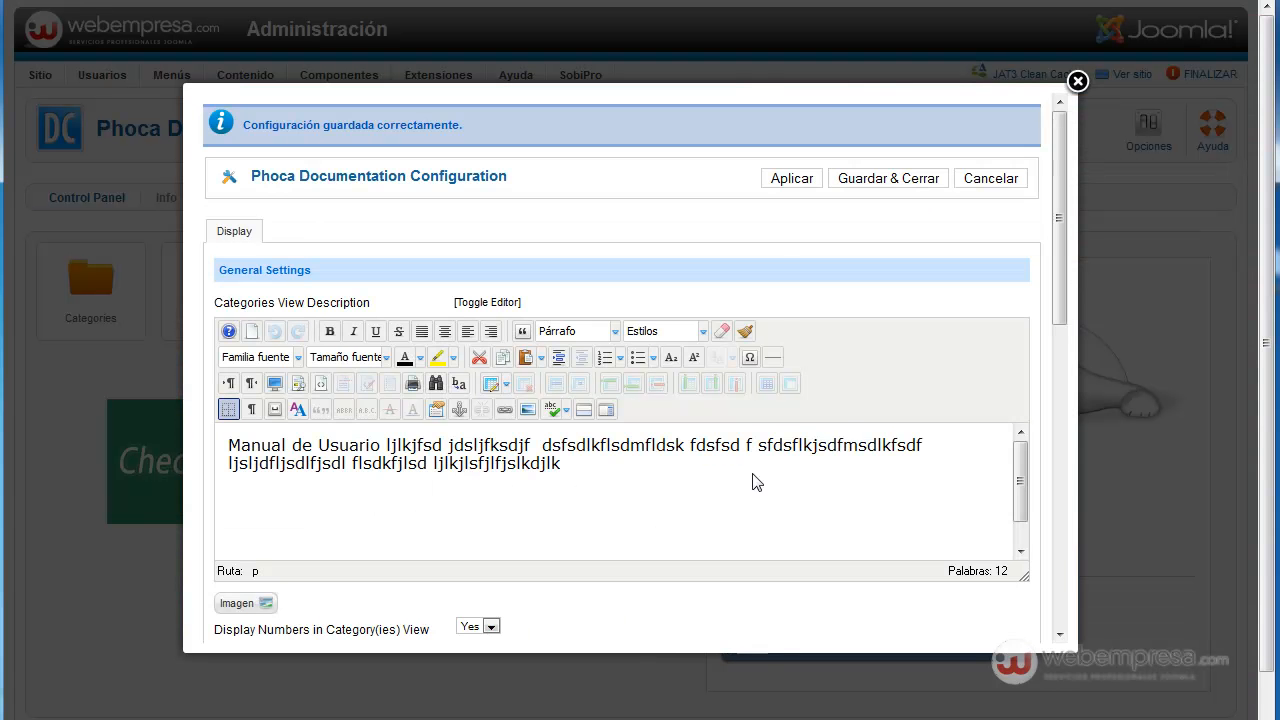
- Set Display Numbers in Category(ies) View (Header) and Display Numbers in Category(ies) View to No, applying each and checking the Documentación page
{"action": "scroll", "coordinate": [677, 520], "scroll_direction": "down", "scroll_amount": 5}
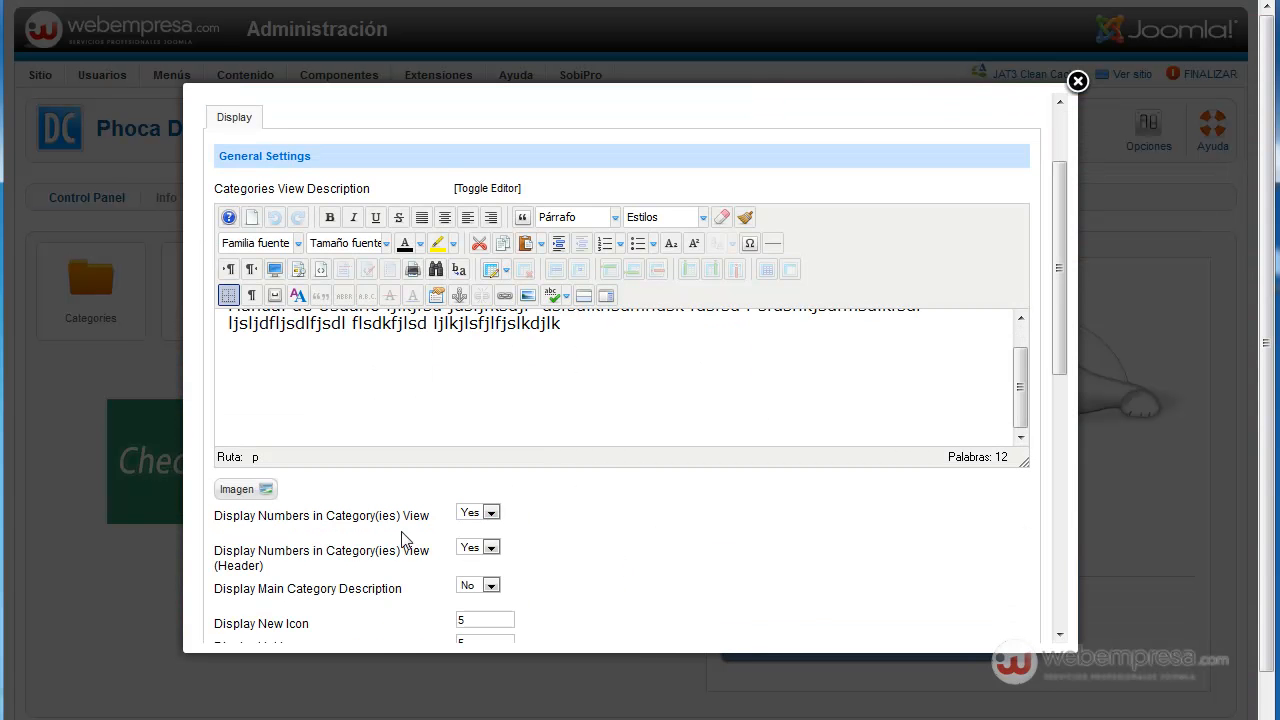
{"action": "left_click", "coordinate": [490, 547]}
{"action": "left_click", "coordinate": [480, 576]}
{"action": "scroll", "coordinate": [774, 531], "scroll_direction": "up", "scroll_amount": 3}
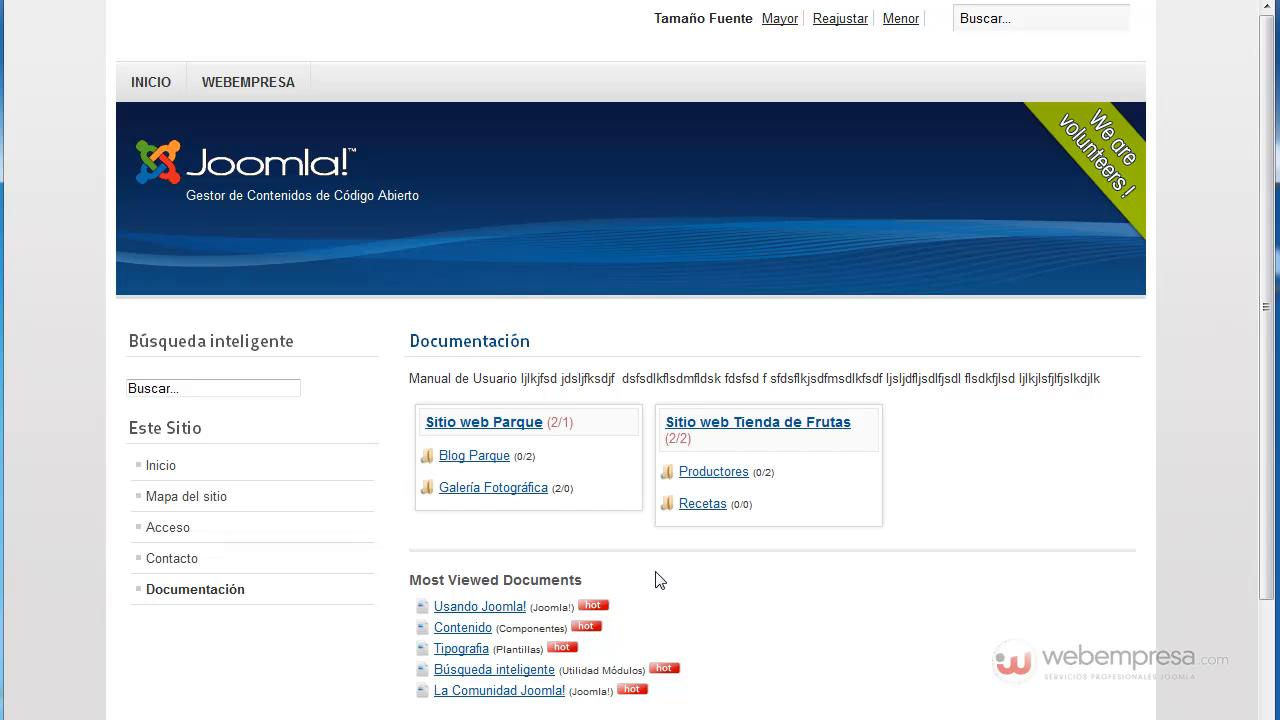
{"action": "key", "text": "F5"}
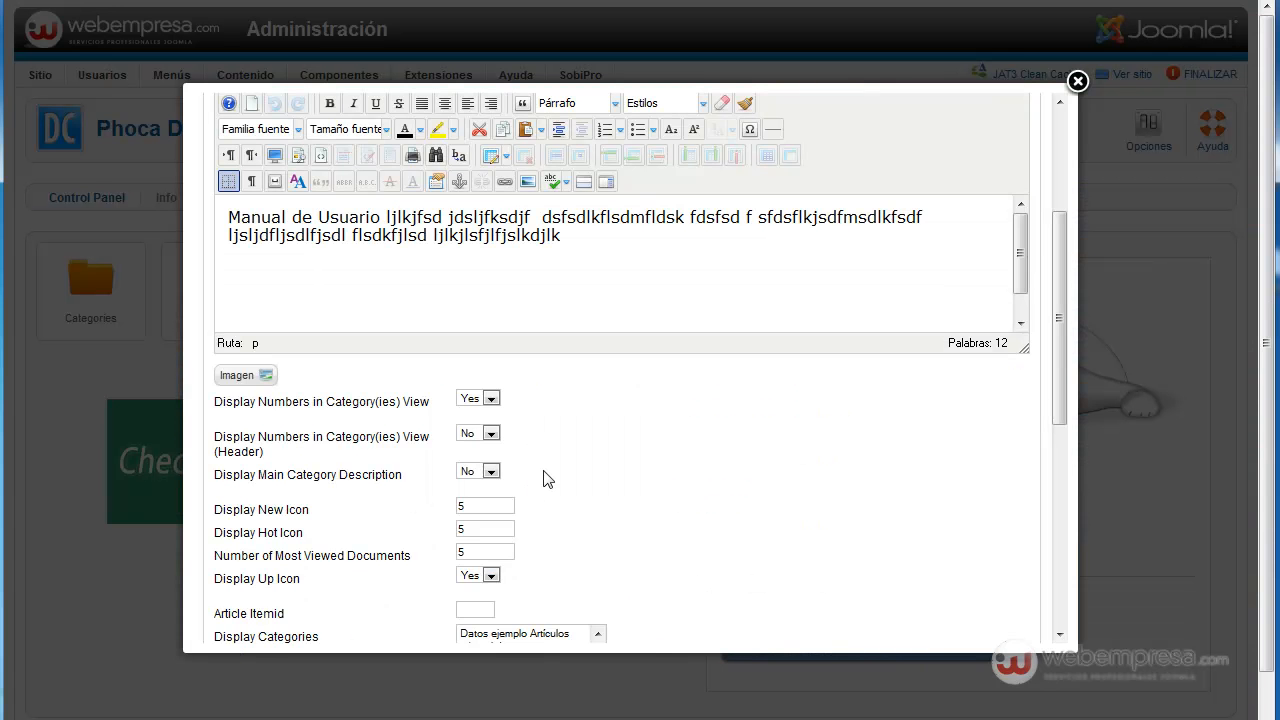
{"action": "left_click", "coordinate": [491, 398]}
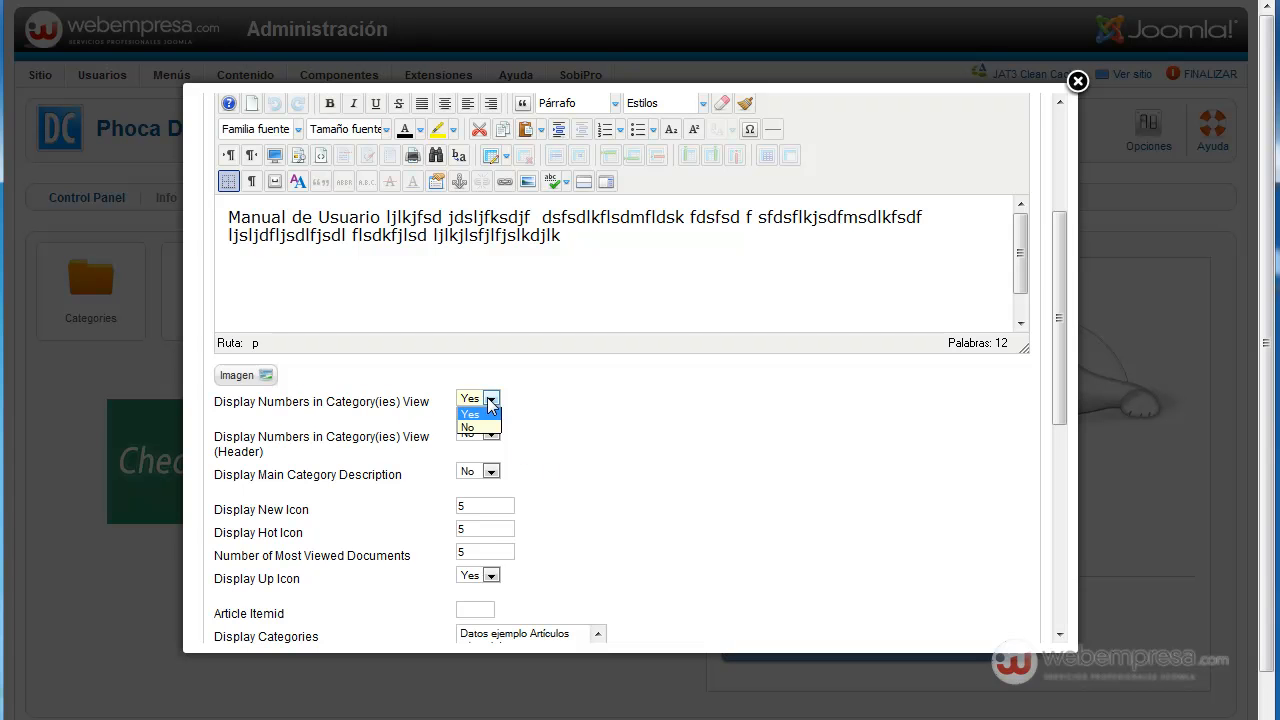
{"action": "left_click", "coordinate": [478, 429]}
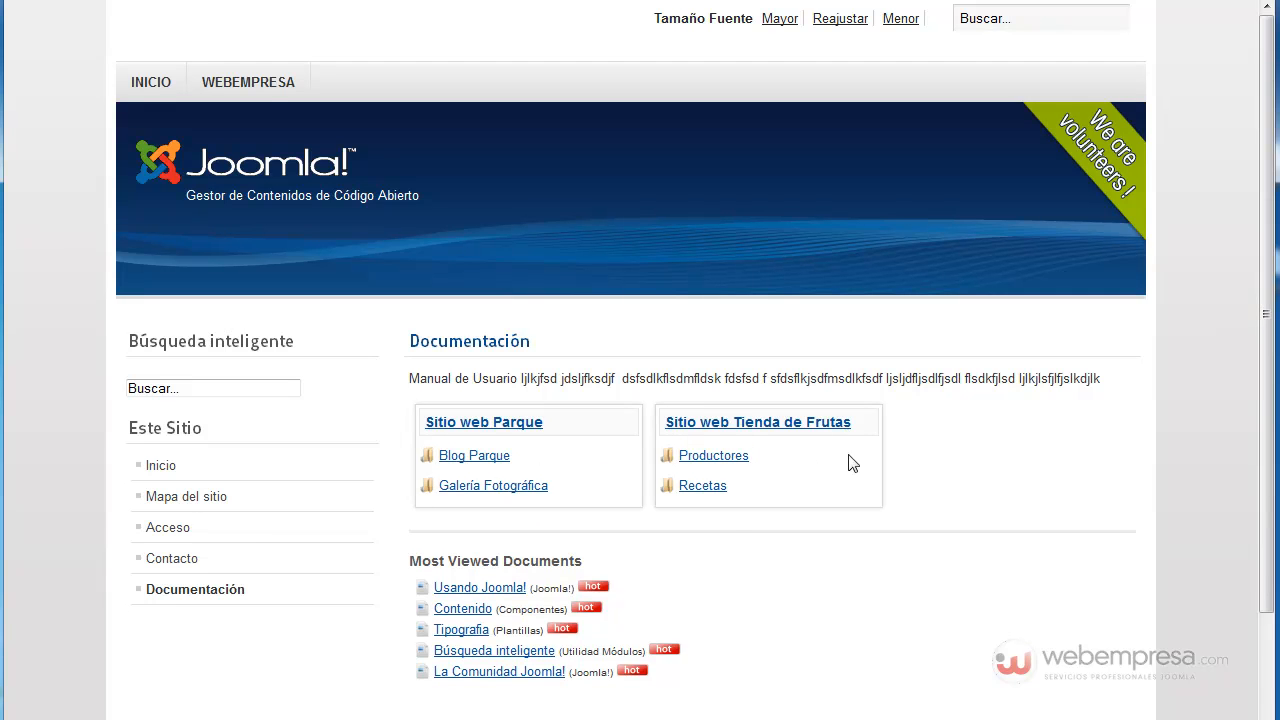
{"action": "scroll", "coordinate": [726, 541], "scroll_direction": "down", "scroll_amount": 2}
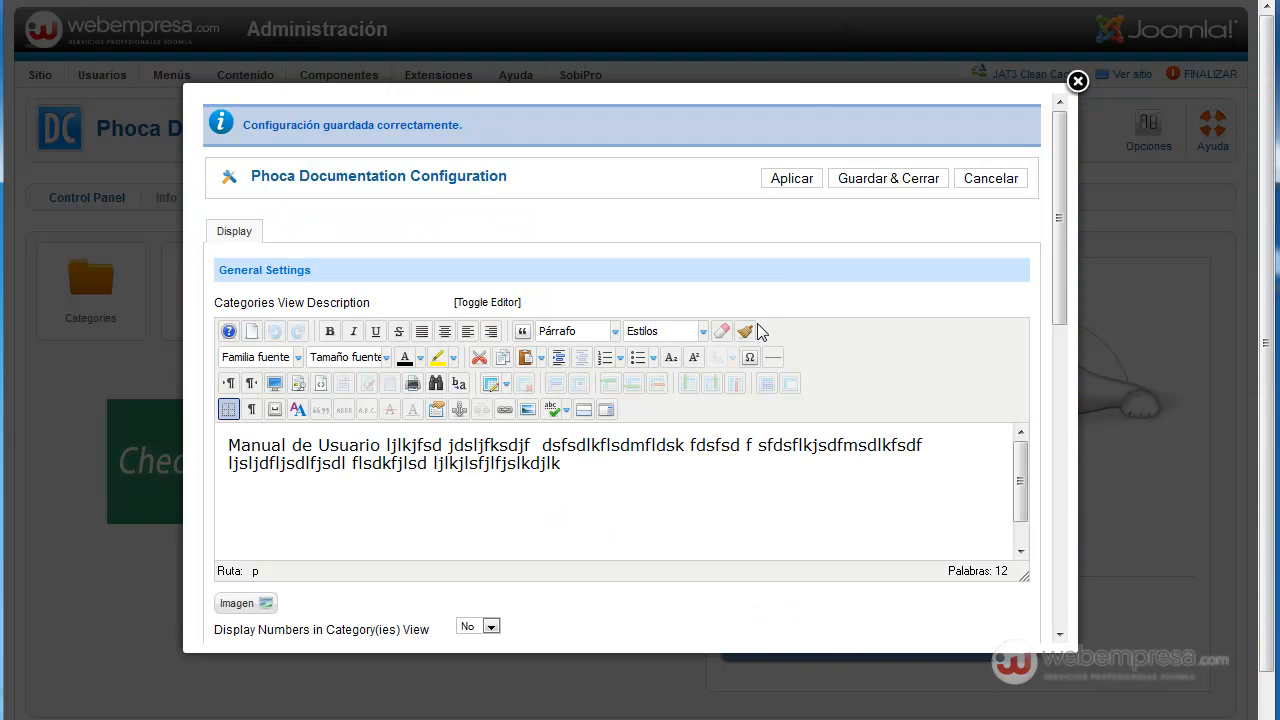
- Set Number of Most Viewed Documents to 10, apply it, and check the Most Viewed Documents list on the Documentación page
{"action": "scroll", "coordinate": [831, 406], "scroll_direction": "down", "scroll_amount": 6}
{"action": "double_click", "coordinate": [460, 213]}
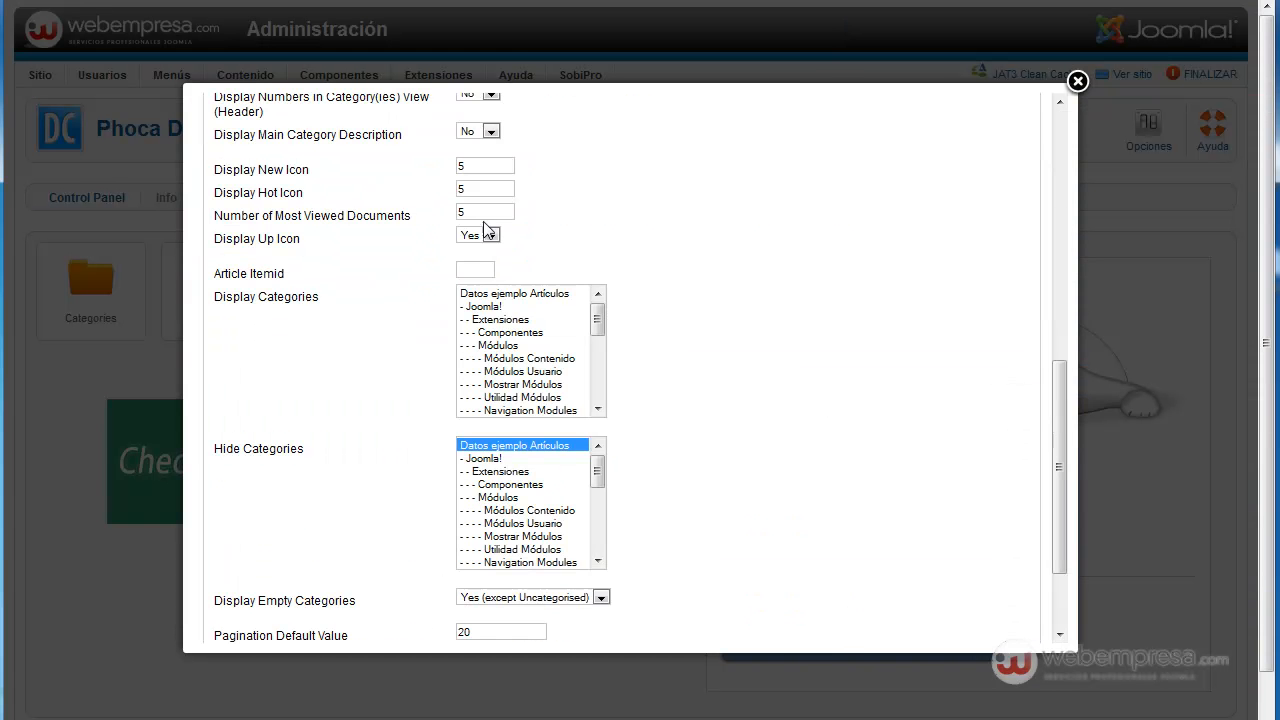
{"action": "type", "text": "10"}
{"action": "key", "text": "Return"}
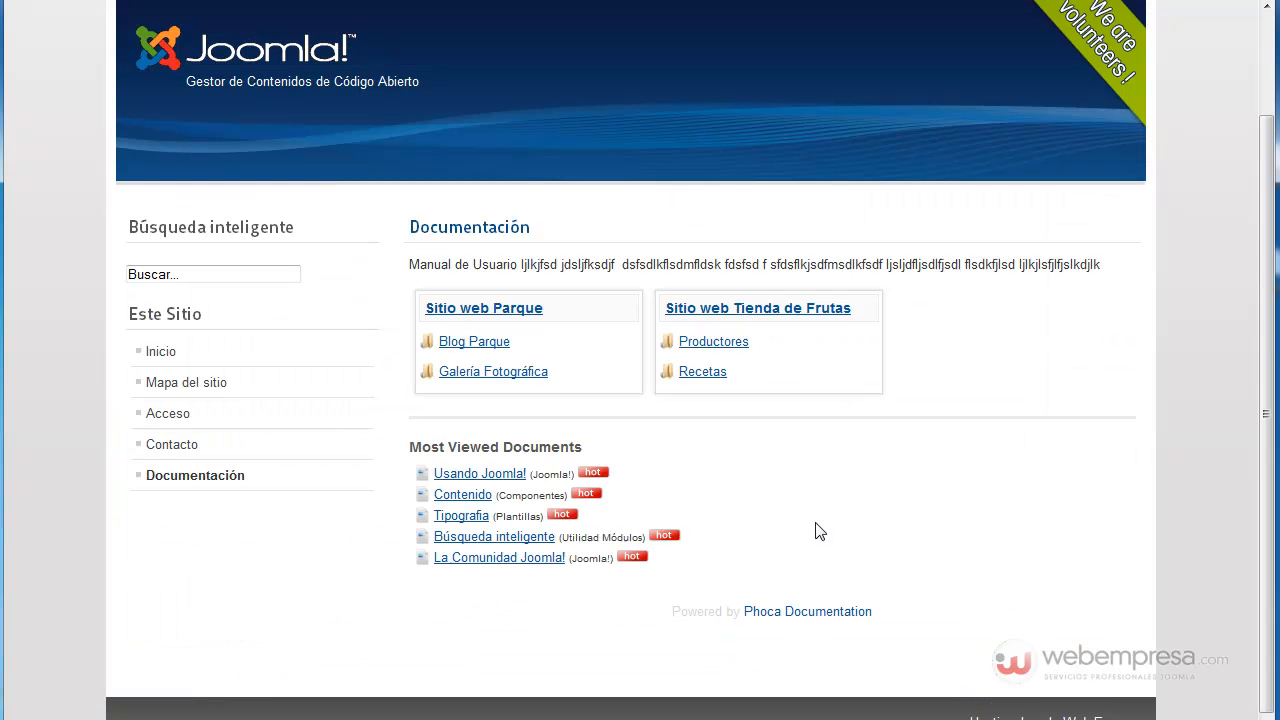
{"action": "scroll", "coordinate": [815, 530], "scroll_direction": "up", "scroll_amount": 2}
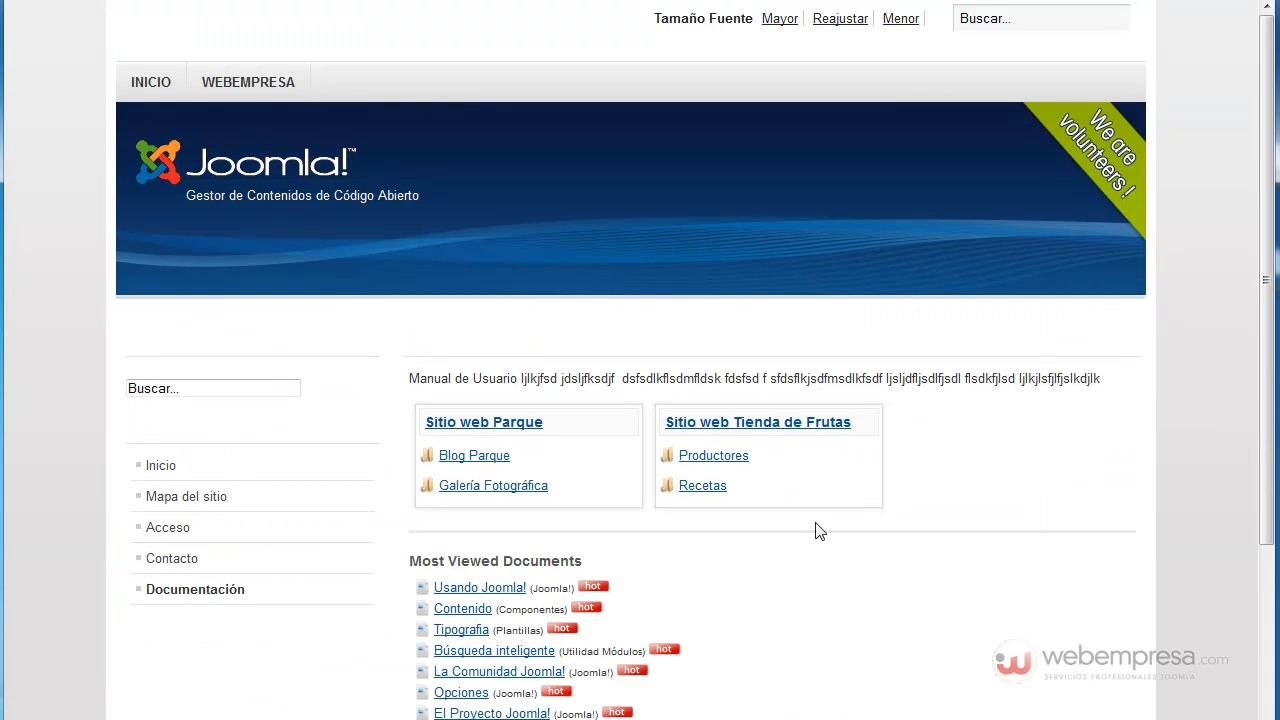
{"action": "scroll", "coordinate": [816, 530], "scroll_direction": "down", "scroll_amount": 1}
{"action": "scroll", "coordinate": [820, 534], "scroll_direction": "up", "scroll_amount": 1}
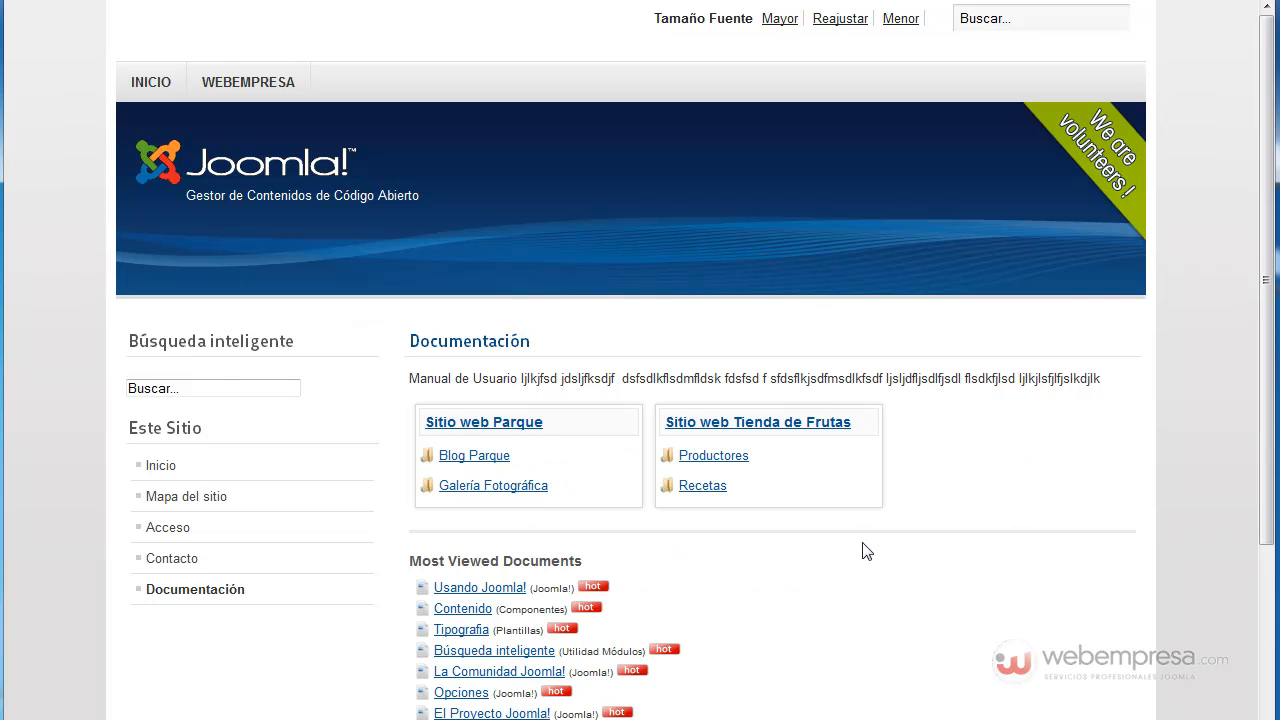
{"action": "scroll", "coordinate": [868, 547], "scroll_direction": "down", "scroll_amount": 2}
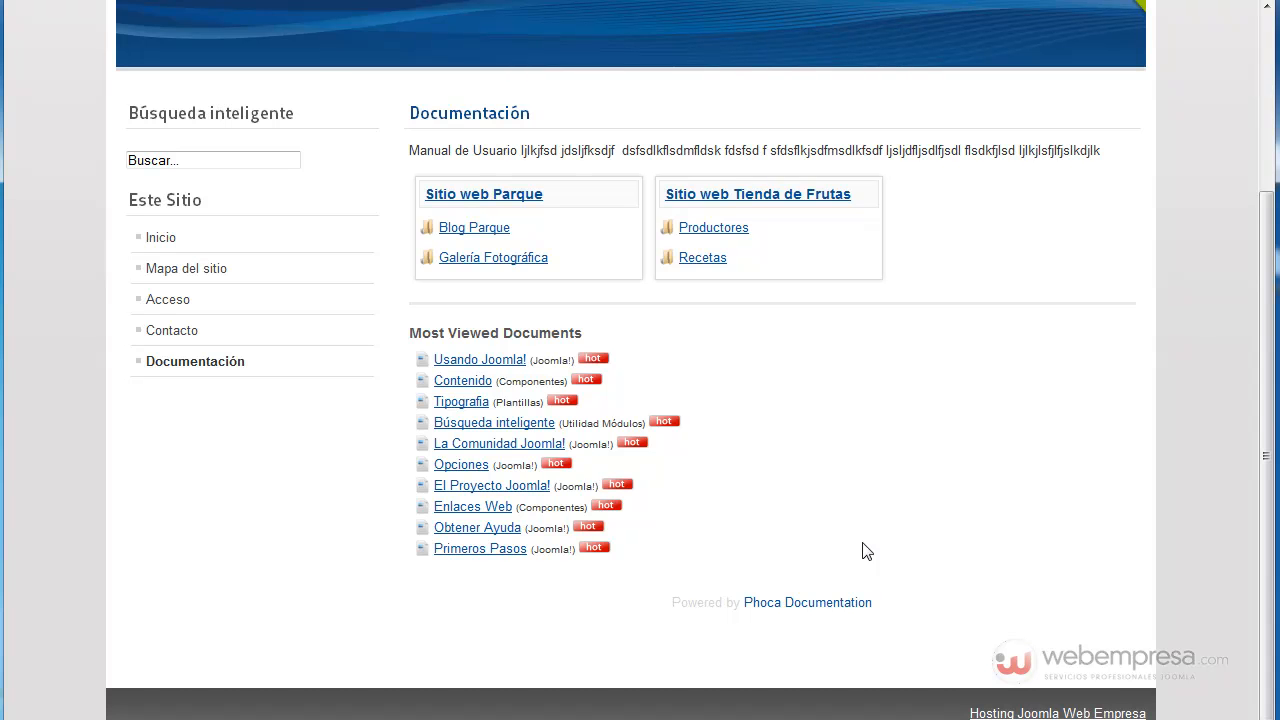
{"action": "scroll", "coordinate": [866, 551], "scroll_direction": "up", "scroll_amount": 2}
- View the Sitio web Parque category on the Documentación page and return to the categories overview
{"action": "left_click", "coordinate": [513, 424]}
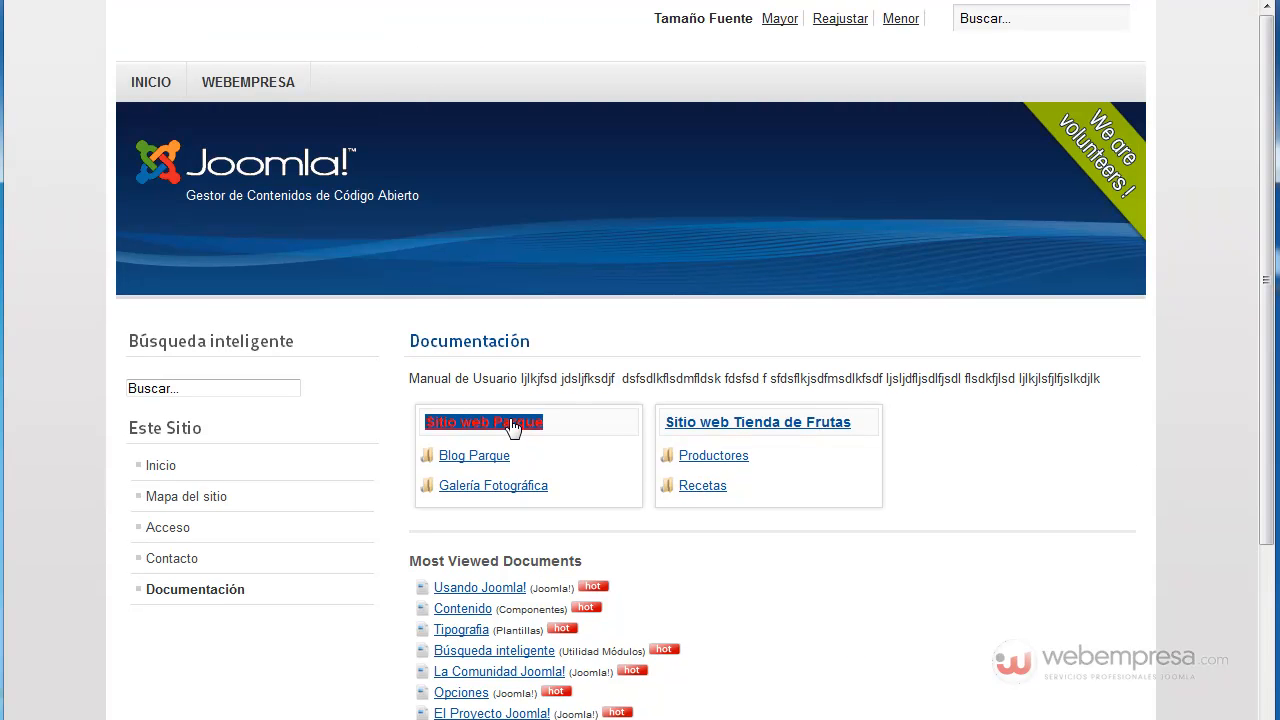
{"action": "left_click", "coordinate": [485, 413]}
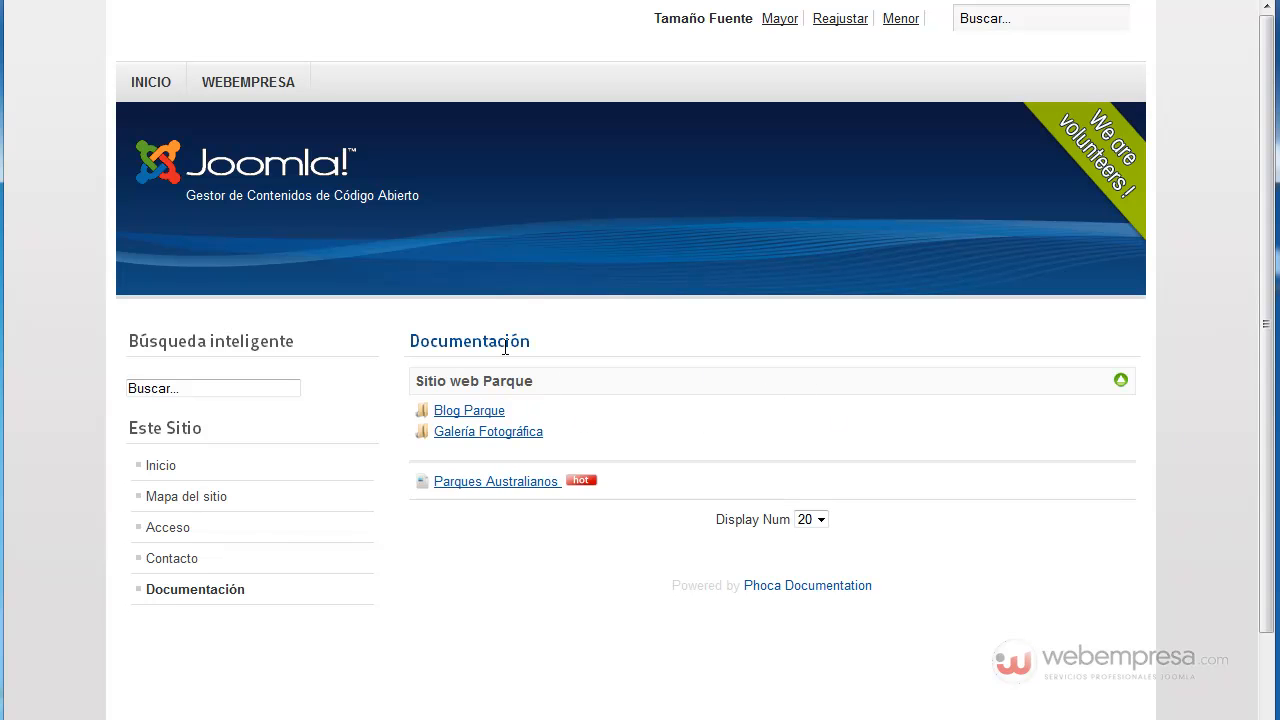
{"action": "left_click", "coordinate": [1121, 386]}
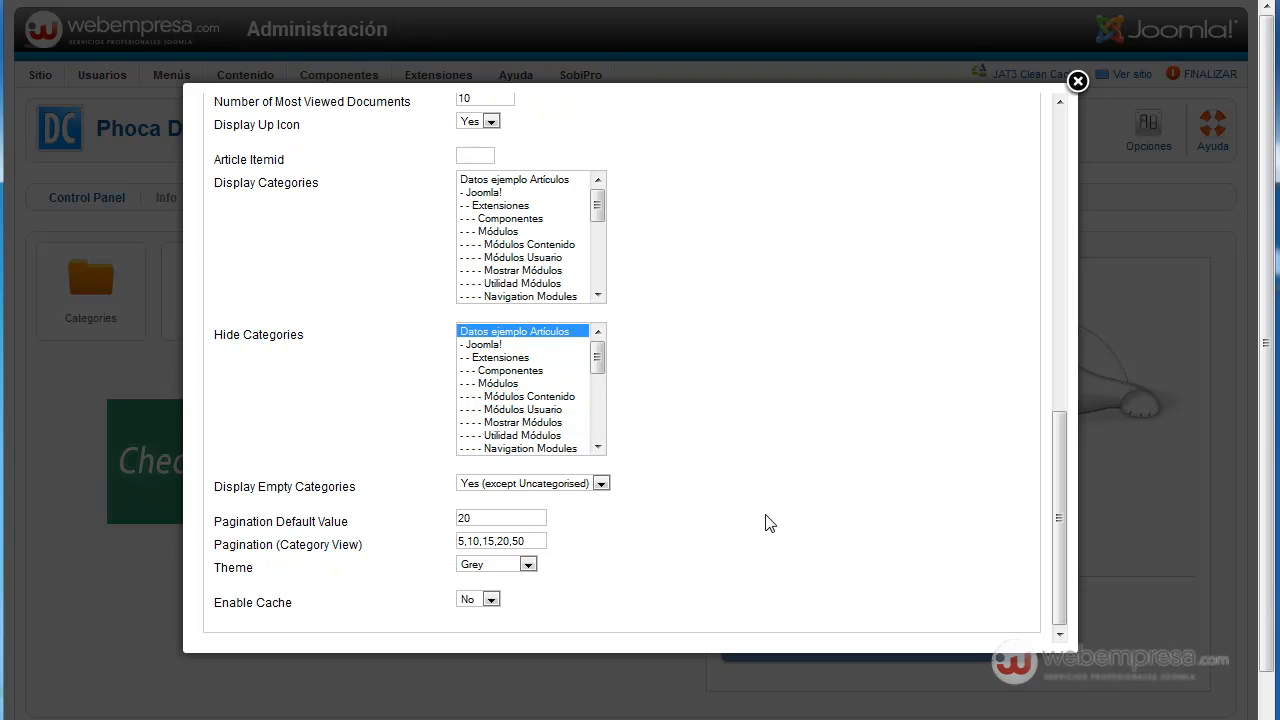
- Change Phoca Documentation's Theme to an option other than Grey, save and close the configuration, and refresh the Documentación page
{"action": "left_click", "coordinate": [528, 564]}
{"action": "left_click", "coordinate": [490, 593]}
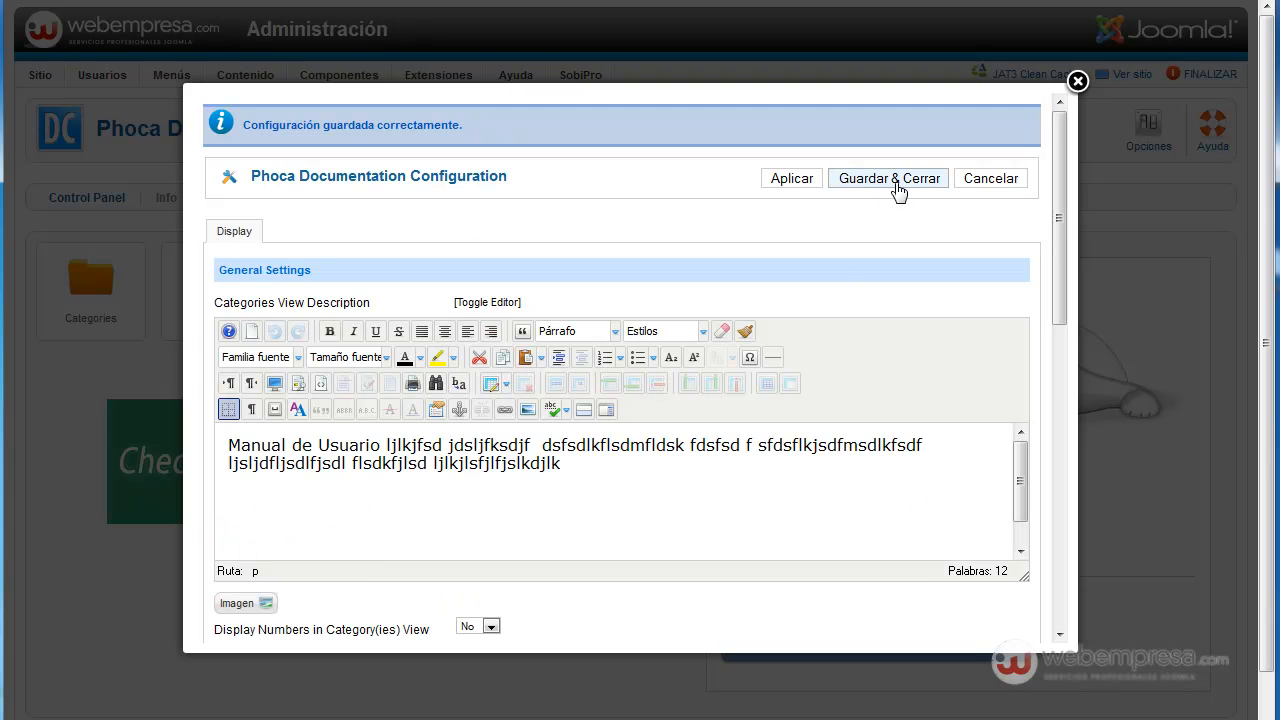
{"action": "left_click", "coordinate": [895, 180]}
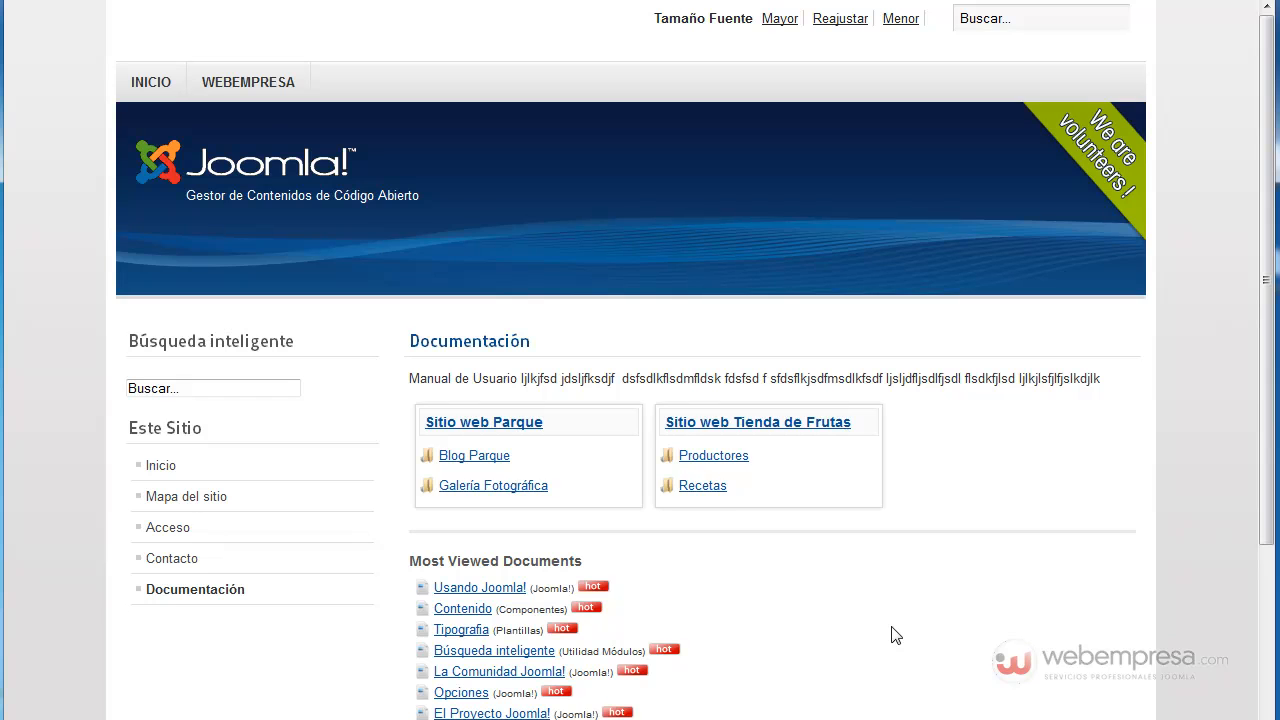
{"action": "key", "text": "F5"}
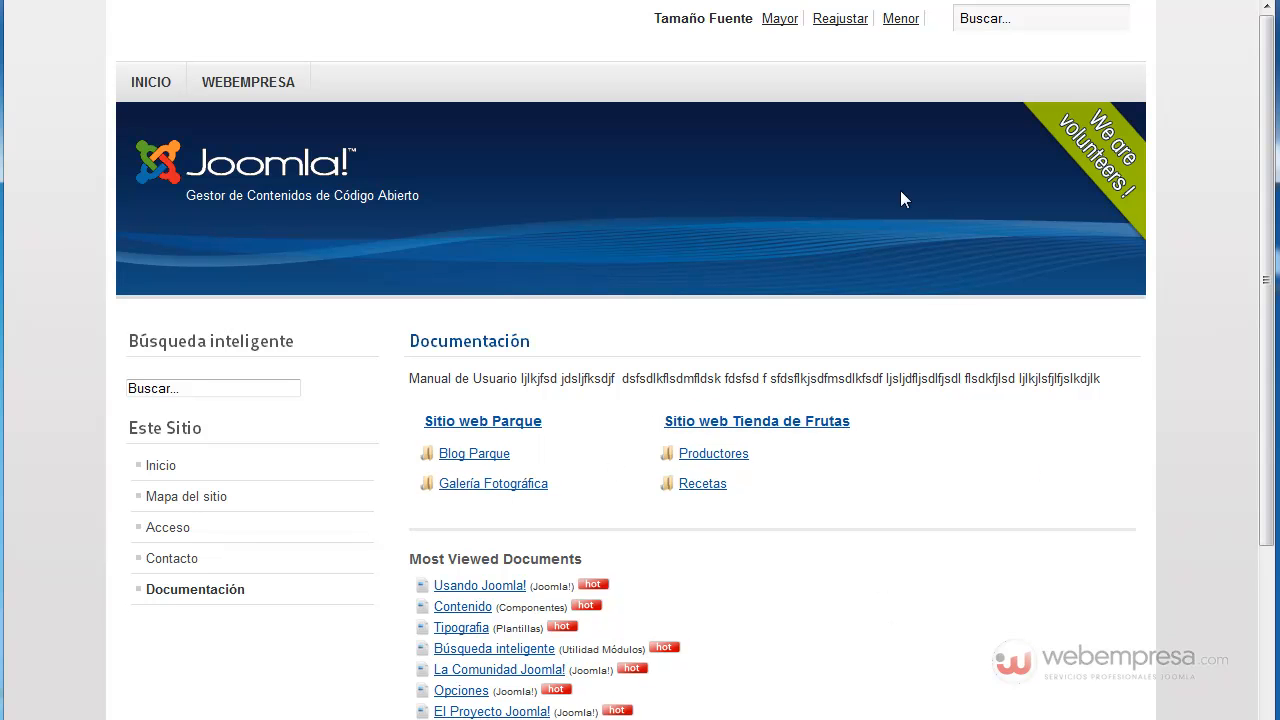